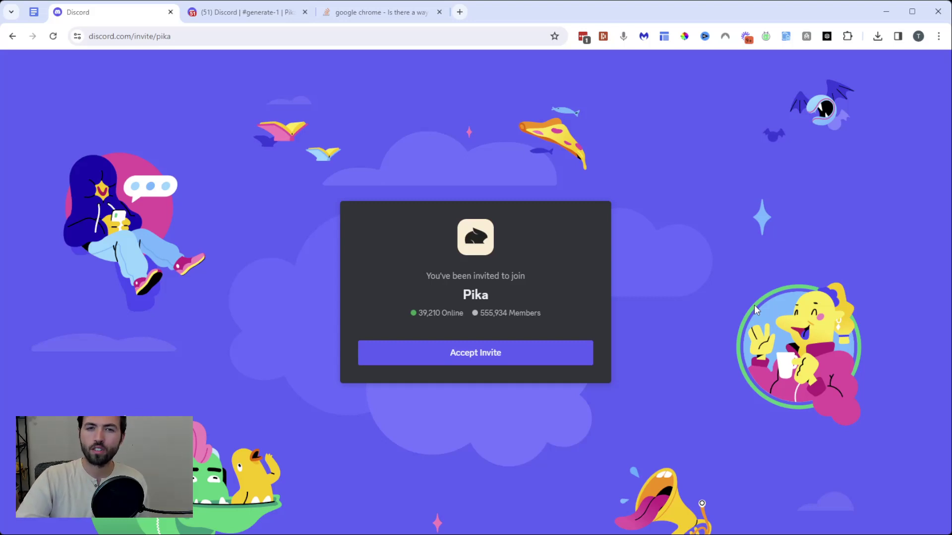
Examine the generated videos and their prompts posted in the Pika server's generate-1 channel.
{"action": "key", "text": "ctrl+Tab"}
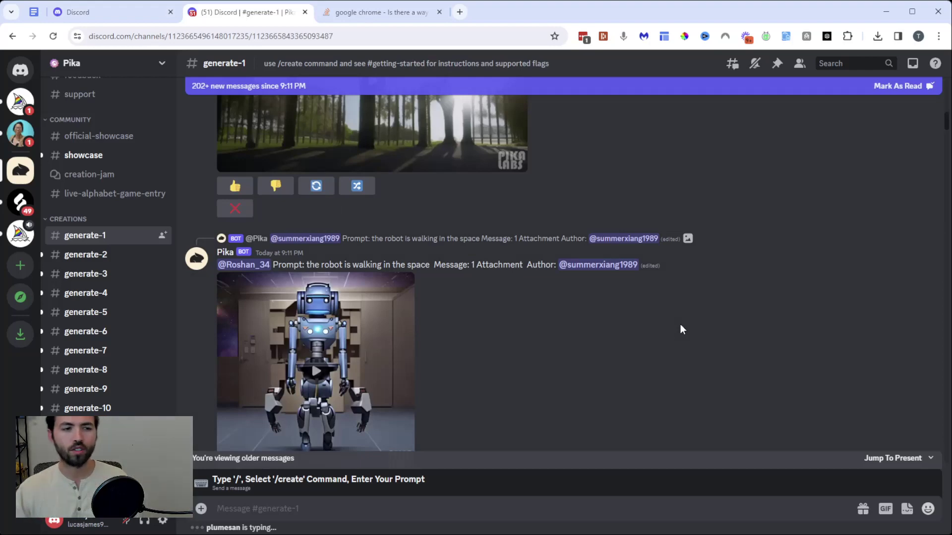
{"action": "scroll", "coordinate": [133, 258], "scroll_direction": "up", "scroll_amount": 4}
{"action": "scroll", "coordinate": [128, 266], "scroll_direction": "down", "scroll_amount": 3}
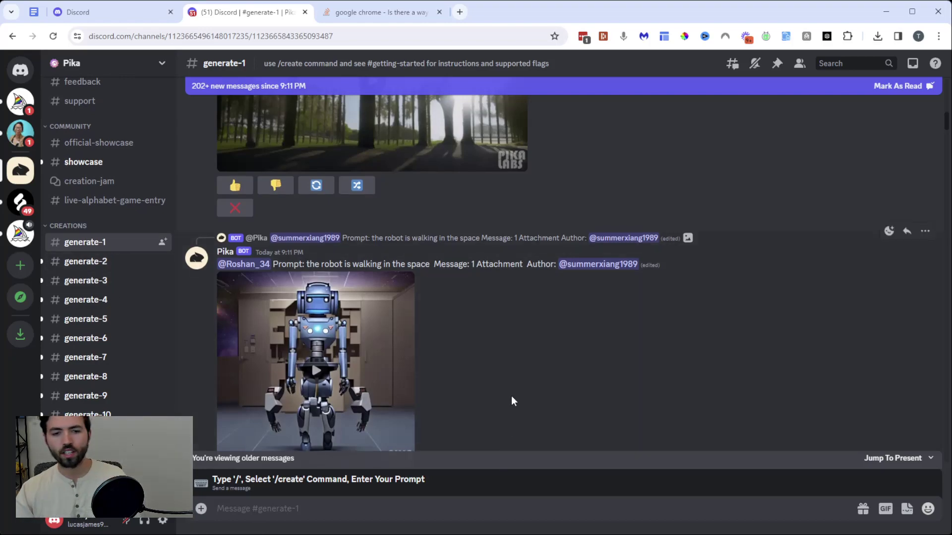
{"action": "scroll", "coordinate": [516, 398], "scroll_direction": "down", "scroll_amount": 5}
{"action": "scroll", "coordinate": [517, 393], "scroll_direction": "down", "scroll_amount": 15}
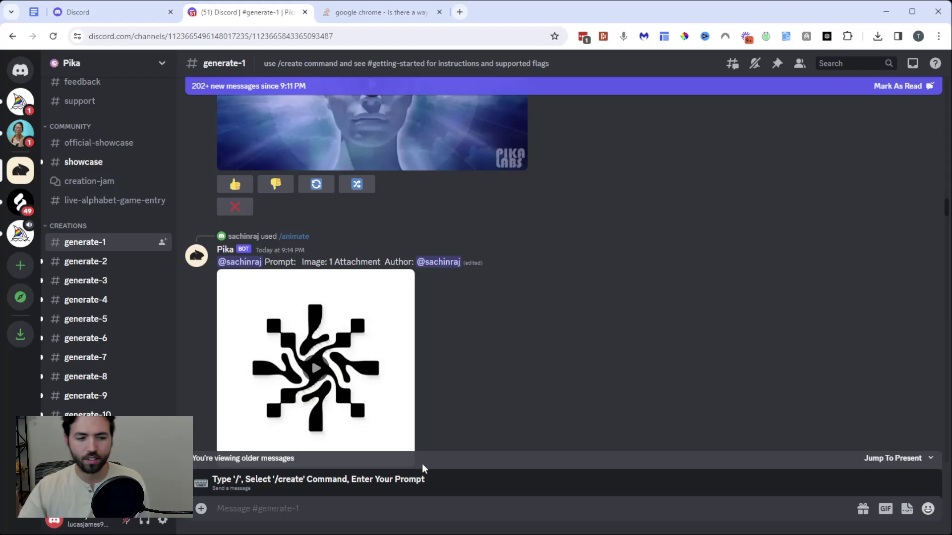
{"action": "scroll", "coordinate": [358, 421], "scroll_direction": "down", "scroll_amount": 15}
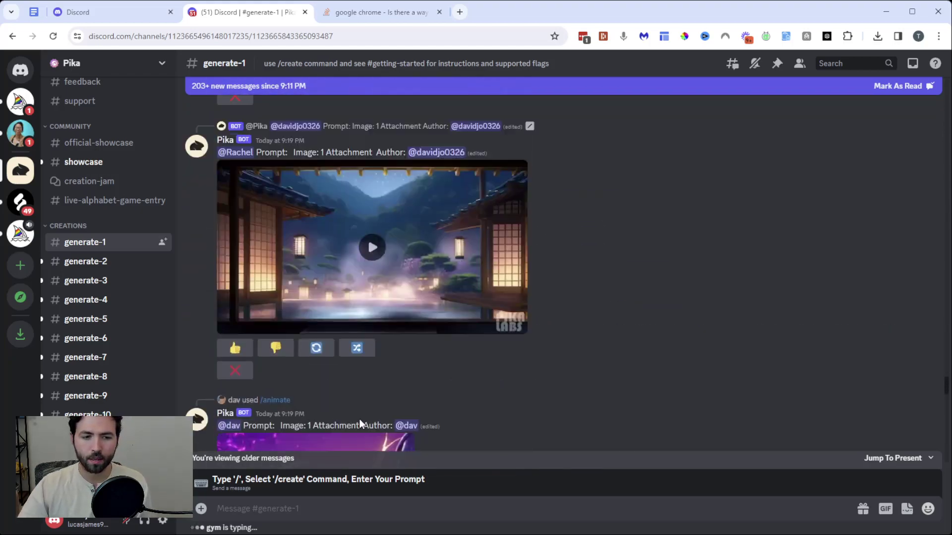
{"action": "scroll", "coordinate": [359, 419], "scroll_direction": "down", "scroll_amount": 5}
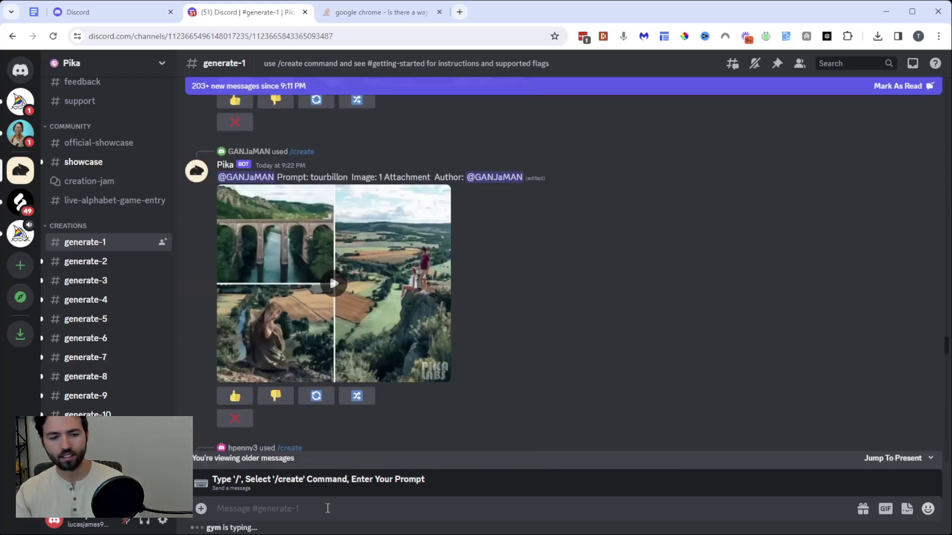
Send the prompt about chocolate sauce slowly dripping over a stack of pancakes, with -motion 2 -ar 16:9 -gs 15, as a plain message in generate-1.
{"action": "left_click", "coordinate": [327, 508]}
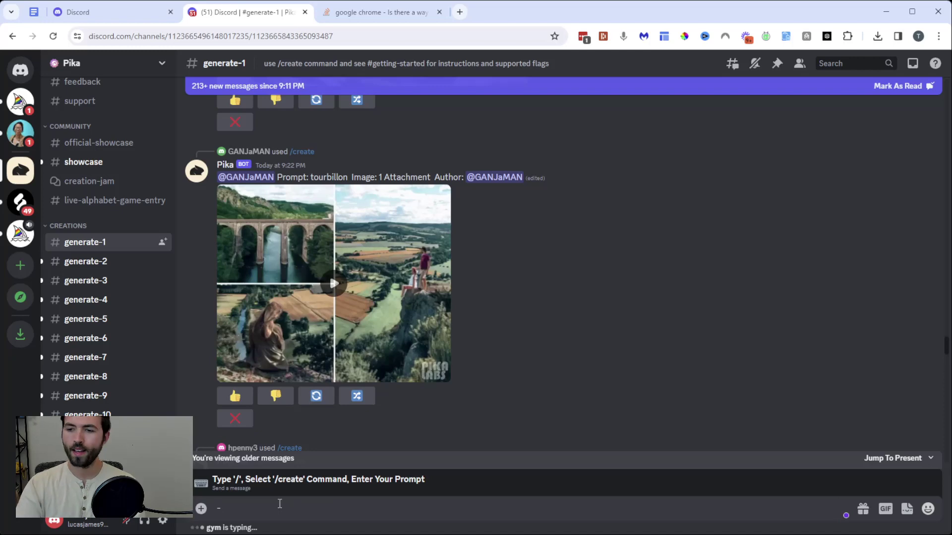
{"action": "type", "text": "-"}
{"action": "key", "text": "BackSpace"}
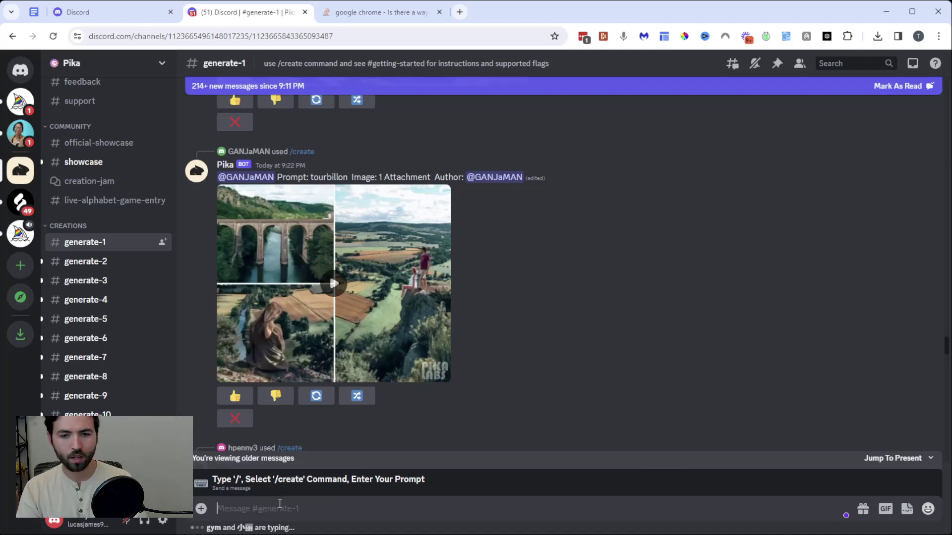
{"action": "type", "text": "\"Chocolate sauce slowly dripping over a stack of pancakes, highlighting texture and glossiness.\" + Parameters: -motion 2 -ar 16:9 -gs 15"}
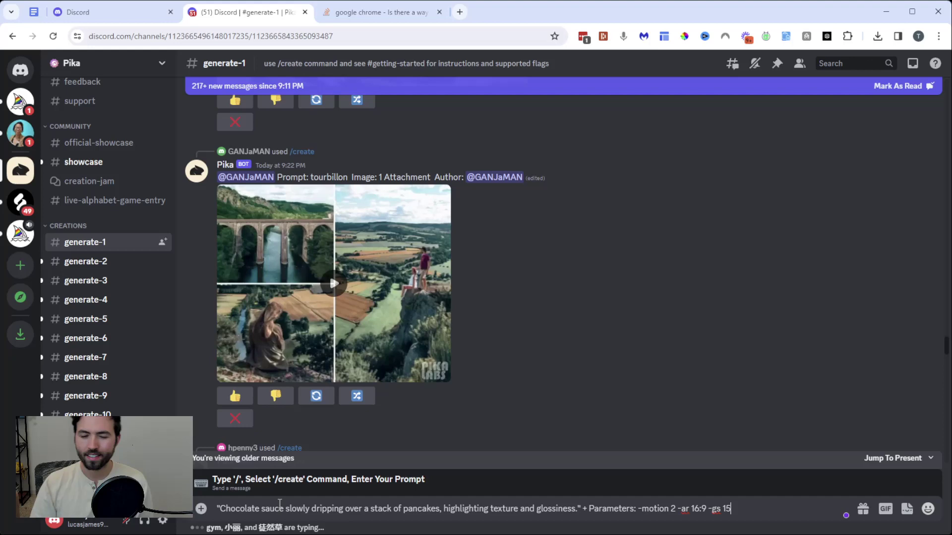
{"action": "double_click", "coordinate": [590, 509]}
{"action": "left_click_drag", "start_coordinate": [642, 520], "coordinate": [741, 520]}
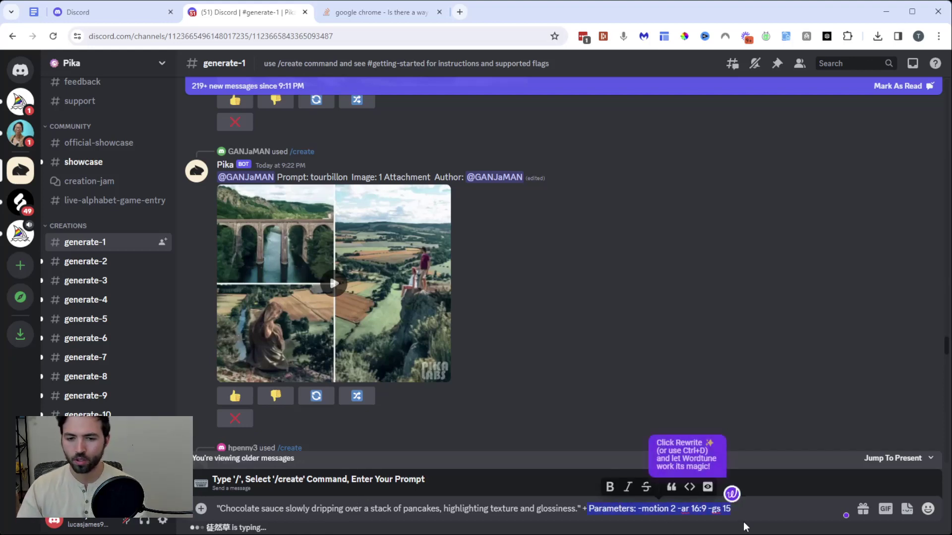
{"action": "left_click", "coordinate": [767, 508]}
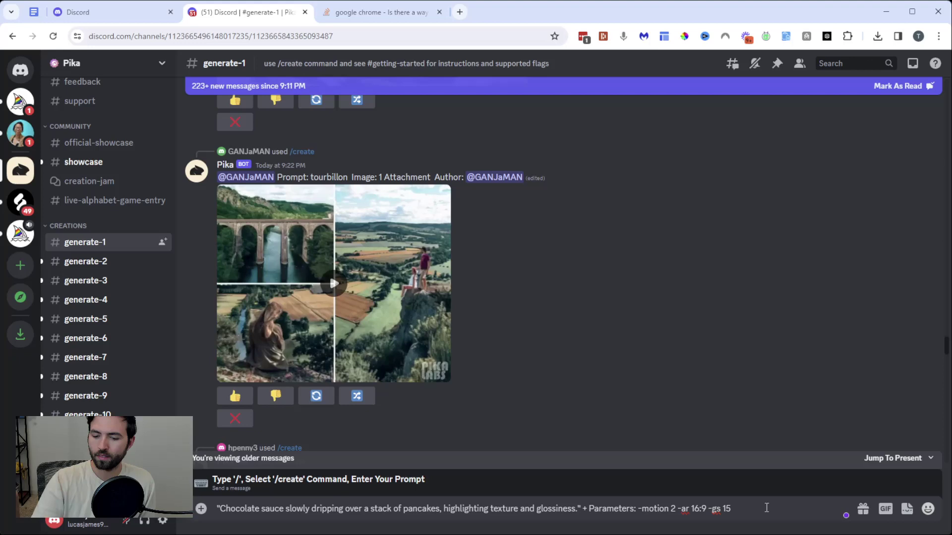
{"action": "key", "text": "Return"}
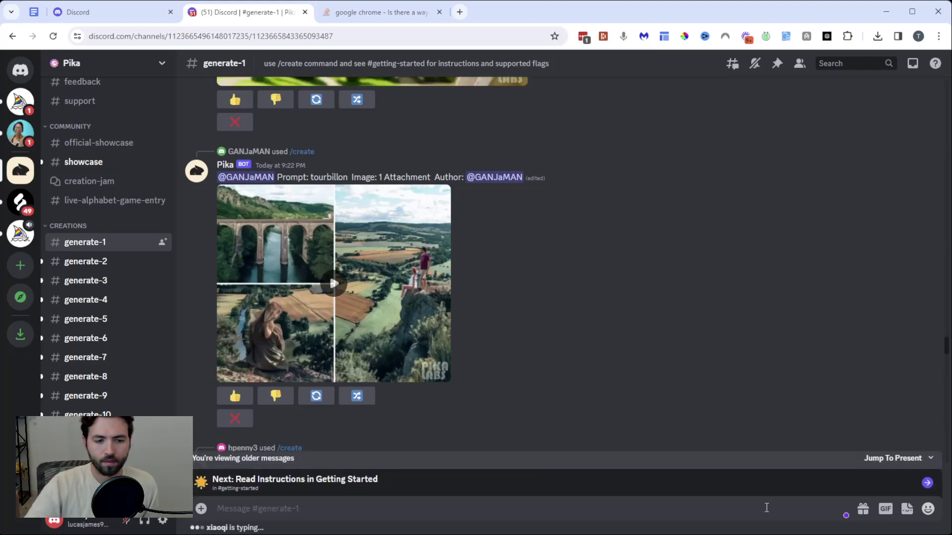
In generate-2, run /create with "Chocolate sauce slowly dripping over a stack of pancakes, highlighting texture and glossiness." + Parameters: -motion 2 -ar 16:9 -gs 15.
{"action": "key", "text": "alt+Down"}
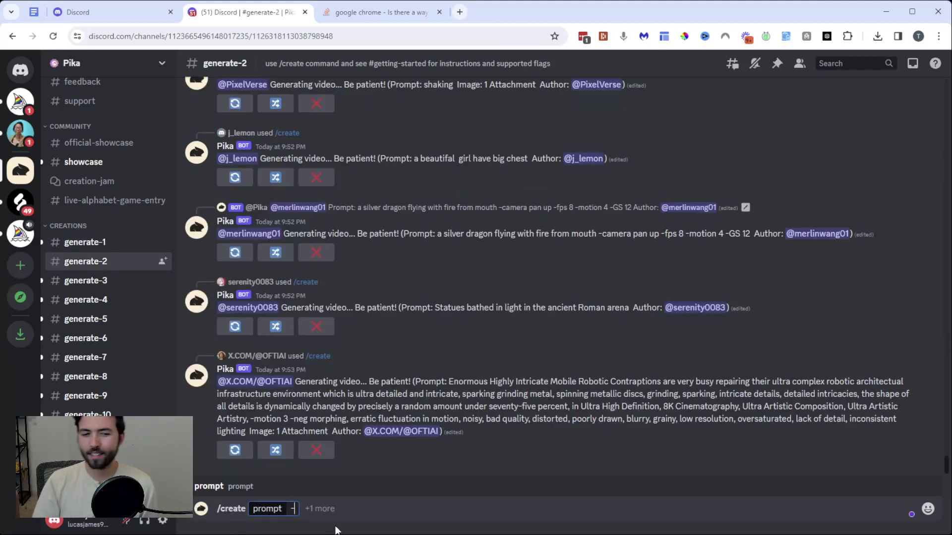
{"action": "key", "text": "BackSpace"}
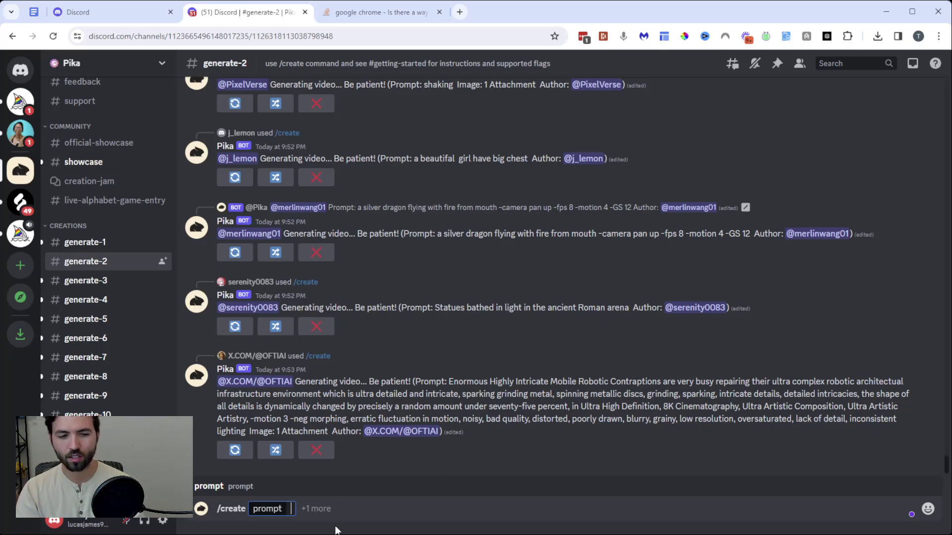
{"action": "key", "text": "BackSpace"}
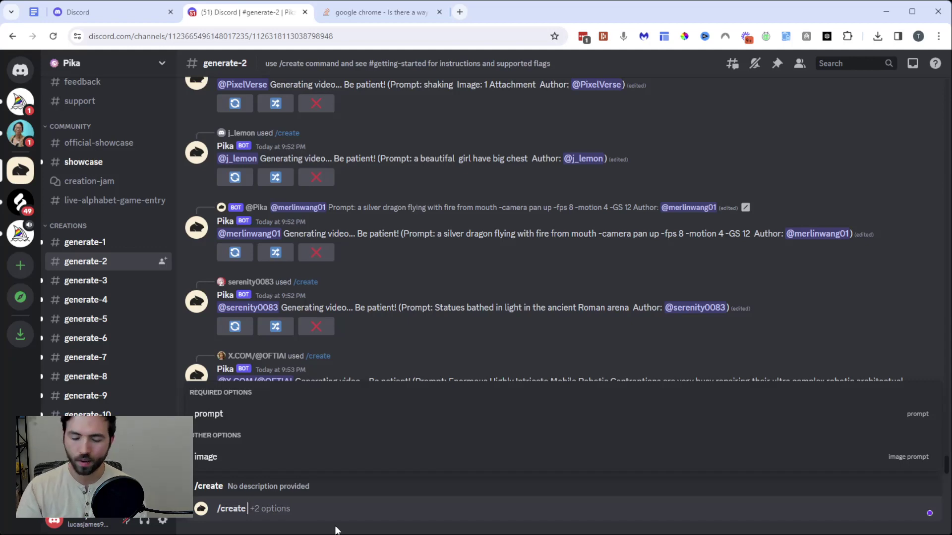
{"action": "key", "text": "BackSpace"}
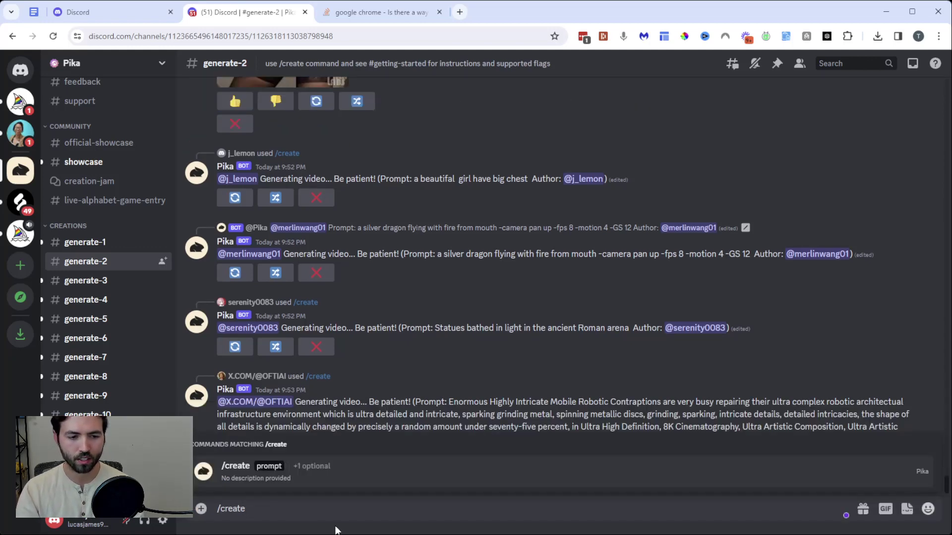
{"action": "key", "text": "Tab"}
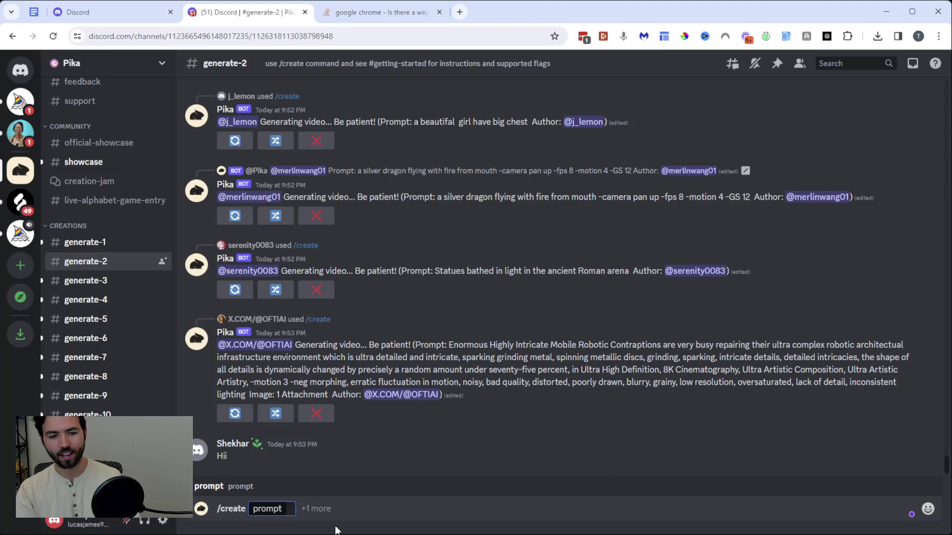
{"action": "type", "text": "\"Chocolate sauce slowly dripping over a stack of pancakes, highlighting texture and glossiness.\" + Parameters: -motion 2 -ar 16:9 -gs 15"}
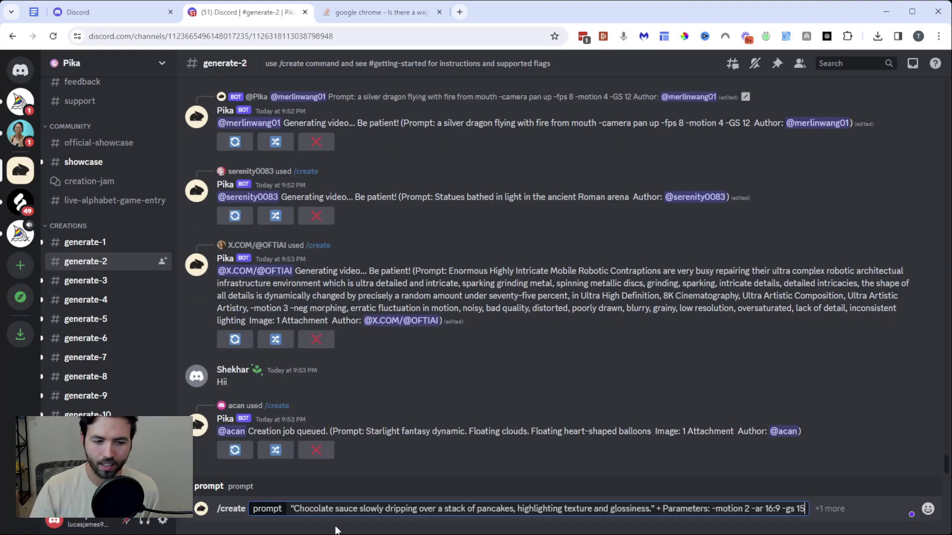
{"action": "key", "text": "Return"}
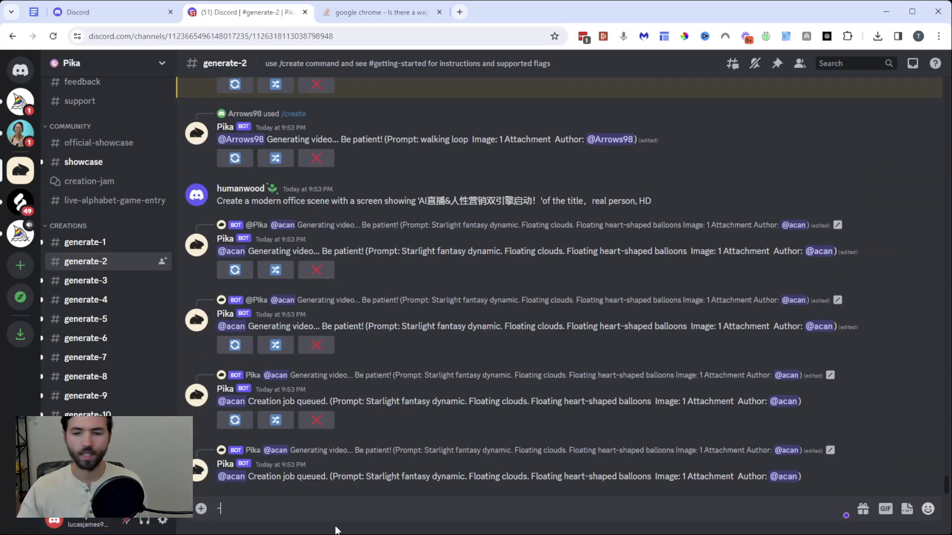
Find and play the generated chocolate-sauce pancake video in generate-2 and give it a thumbs-up rating.
{"action": "scroll", "coordinate": [365, 355], "scroll_direction": "up", "scroll_amount": 5}
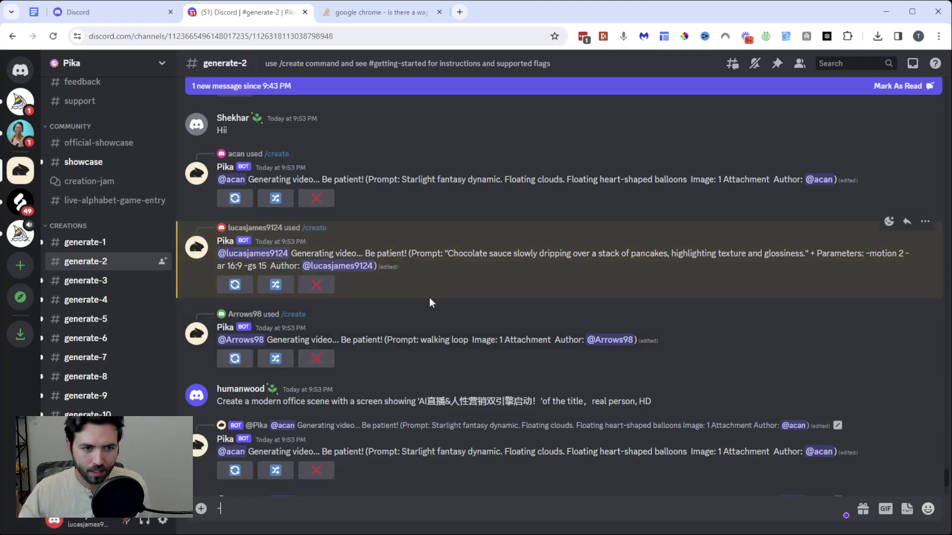
{"action": "scroll", "coordinate": [430, 300], "scroll_direction": "down", "scroll_amount": 4}
{"action": "scroll", "coordinate": [429, 297], "scroll_direction": "down", "scroll_amount": 2}
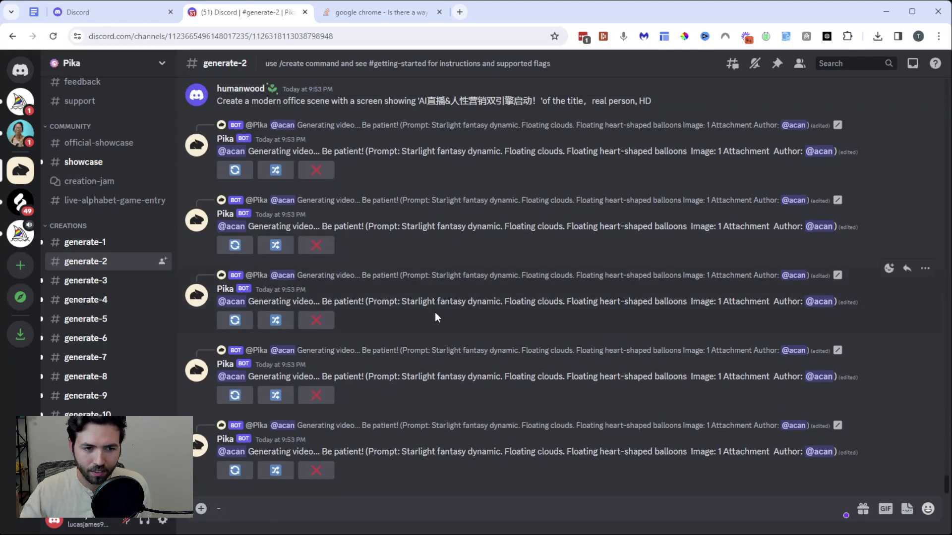
{"action": "scroll", "coordinate": [435, 313], "scroll_direction": "up", "scroll_amount": 5}
{"action": "scroll", "coordinate": [435, 312], "scroll_direction": "up", "scroll_amount": 3}
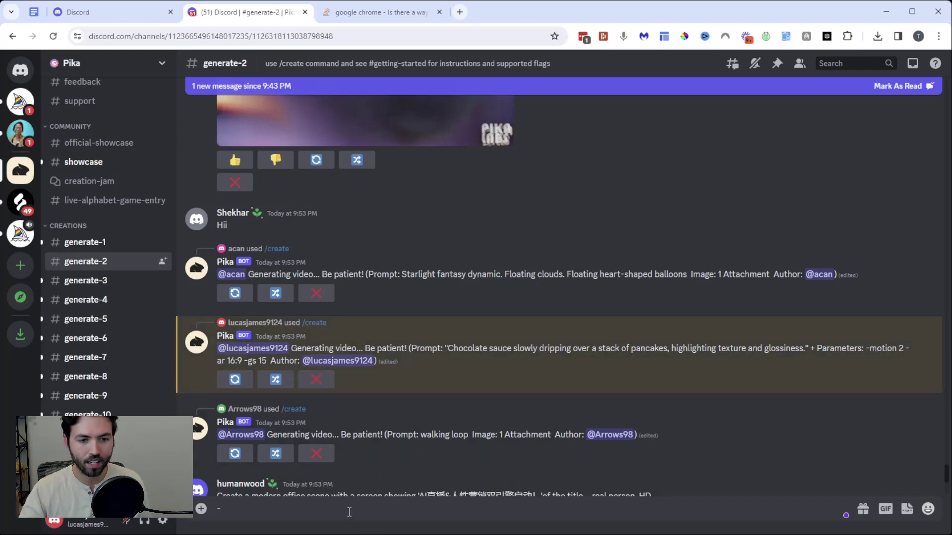
{"action": "key", "text": "BackSpace"}
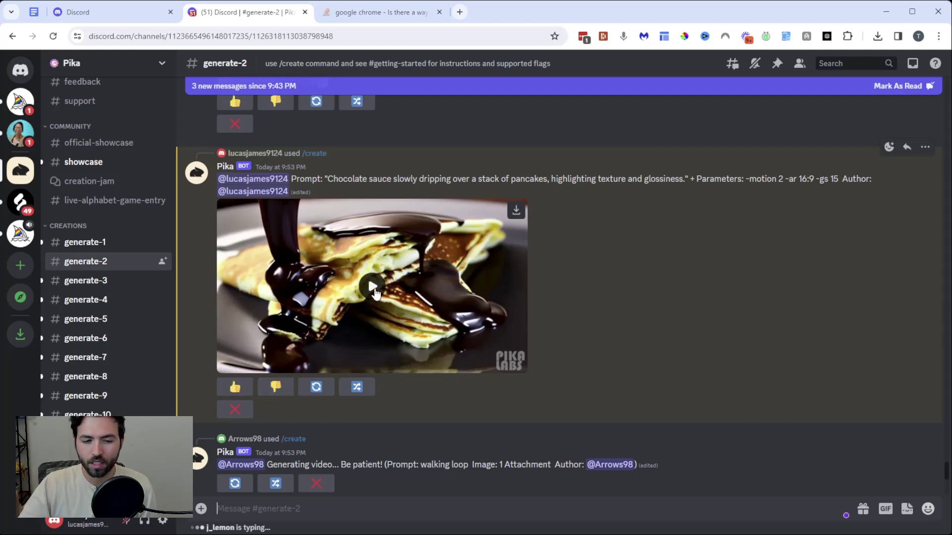
{"action": "left_click", "coordinate": [372, 287]}
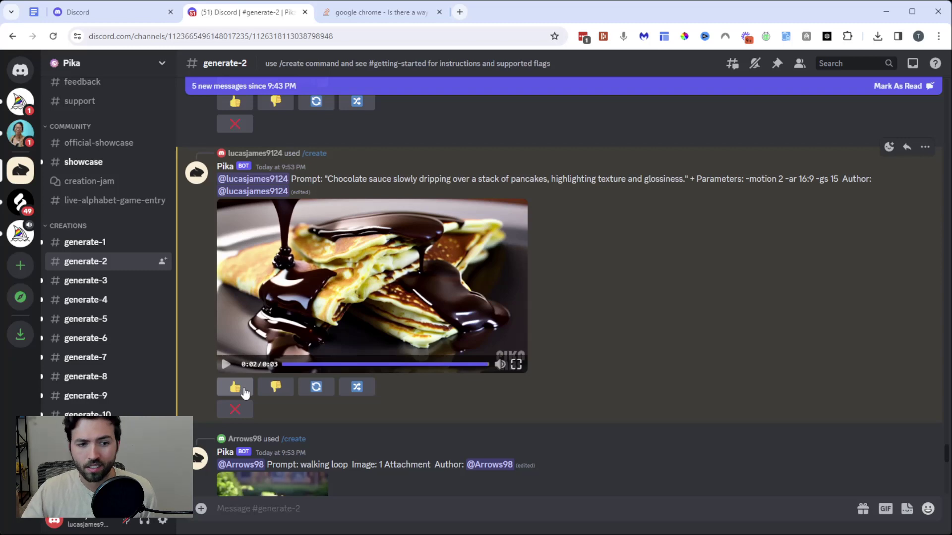
{"action": "left_click", "coordinate": [243, 391]}
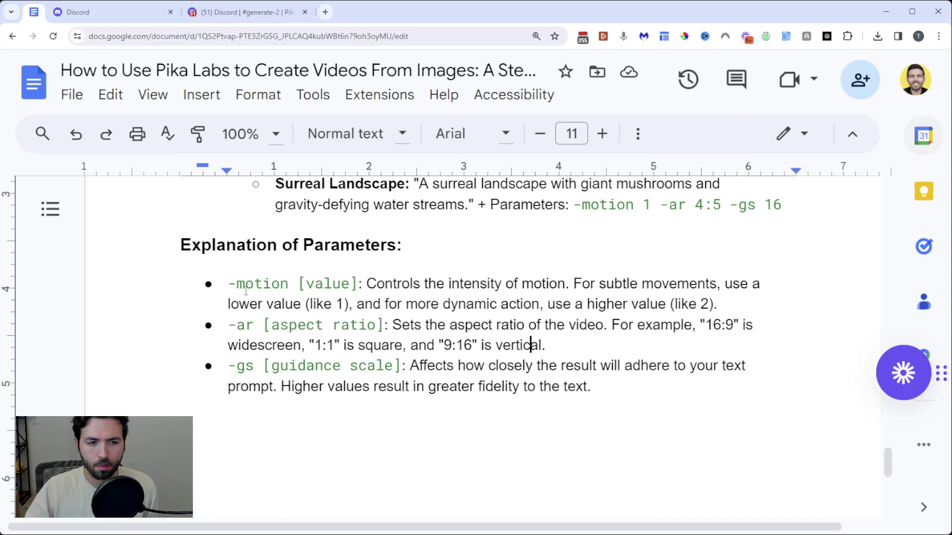
Review the explanation of the -motion, -ar and -gs parameters in the Google Docs guide.
{"action": "left_click_drag", "start_coordinate": [229, 285], "coordinate": [356, 285]}
{"action": "left_click", "coordinate": [474, 304]}
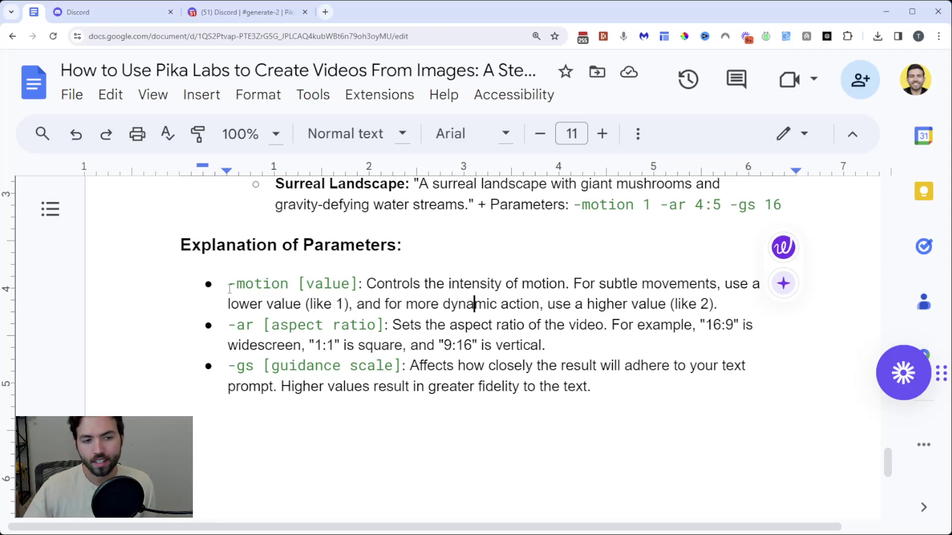
{"action": "left_click_drag", "start_coordinate": [228, 283], "coordinate": [289, 284]}
{"action": "left_click", "coordinate": [352, 304]}
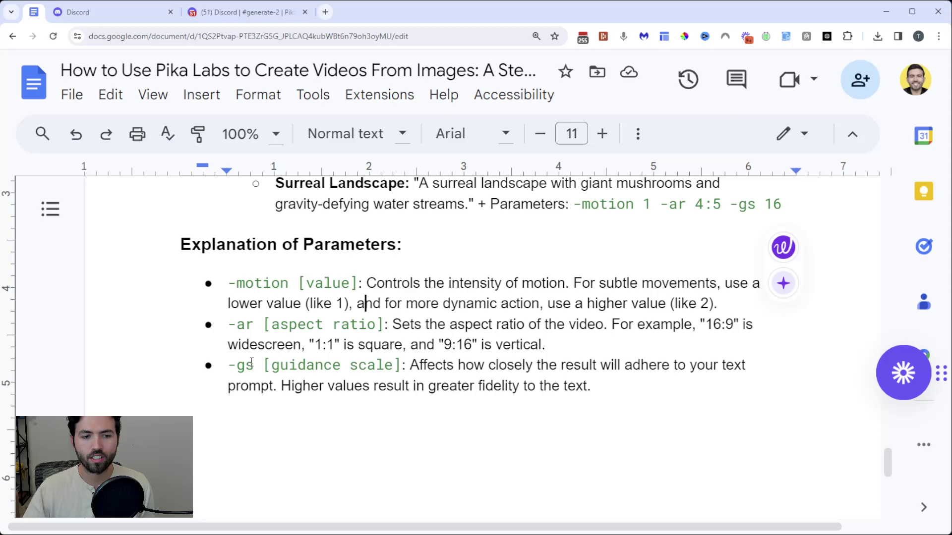
{"action": "scroll", "coordinate": [296, 320], "scroll_direction": "down", "scroll_amount": 1}
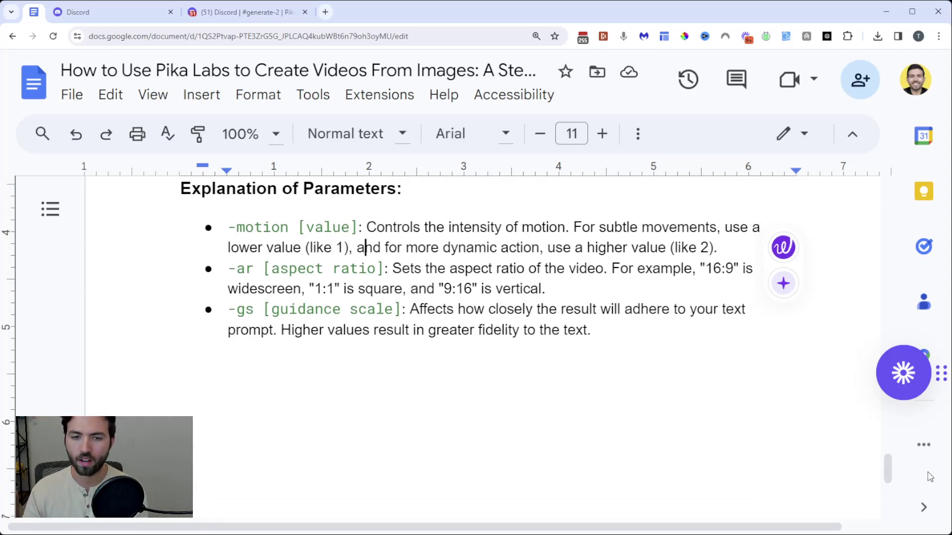
In Discord, run /create: Strawberries Splashing into Water: "Fresh strawberries falling into a clear pool of water, causing a dynamic splash." + Parameters: -motion 2 -ar 1:1 -gs 18.
{"action": "key", "text": "ctrl+3"}
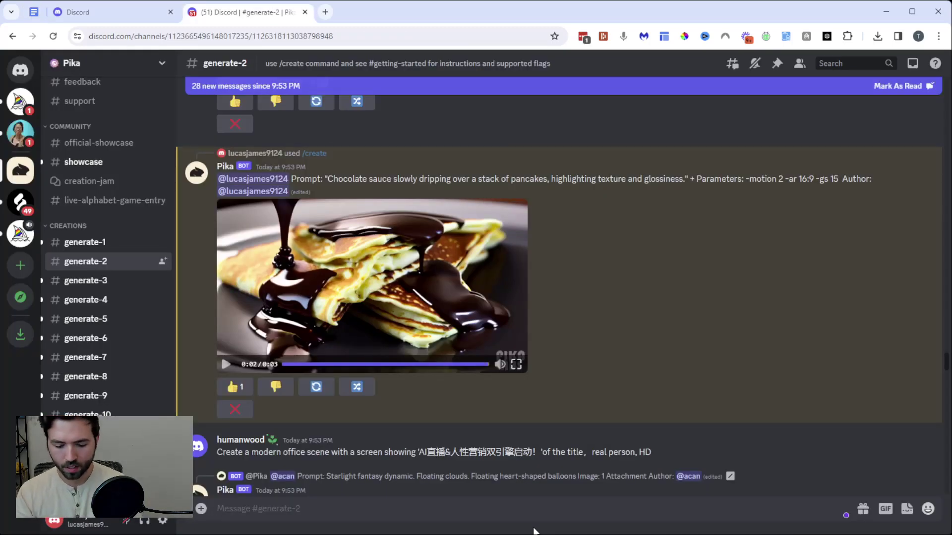
{"action": "type", "text": "/cre"}
{"action": "key", "text": "Tab"}
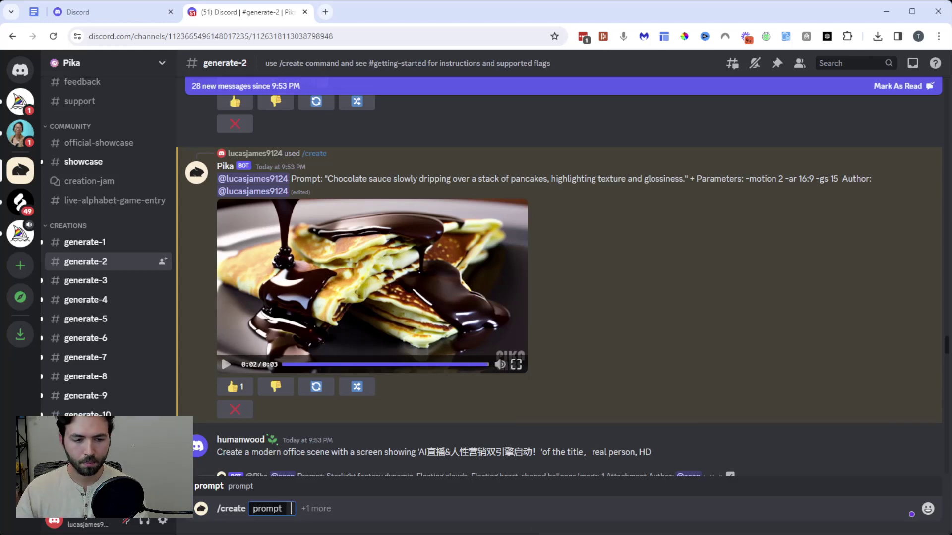
{"action": "type", "text": "Strawberries Splashing into Water: \"Fresh strawberries falling into a clear pool of water, causing a dynamic splash.\" + Parameters: -motion 2 -ar 1:1 -gs 18"}
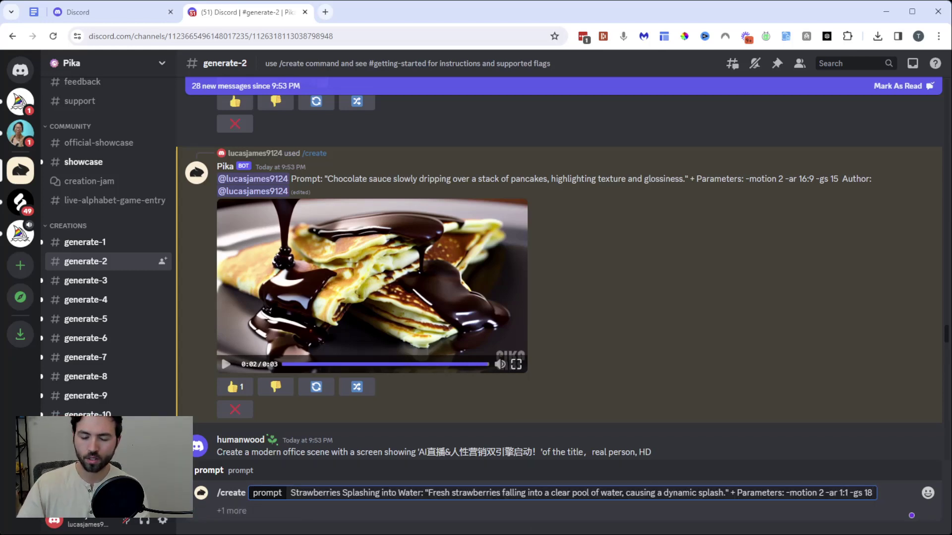
{"action": "left_click_drag", "start_coordinate": [732, 495], "coordinate": [877, 493]}
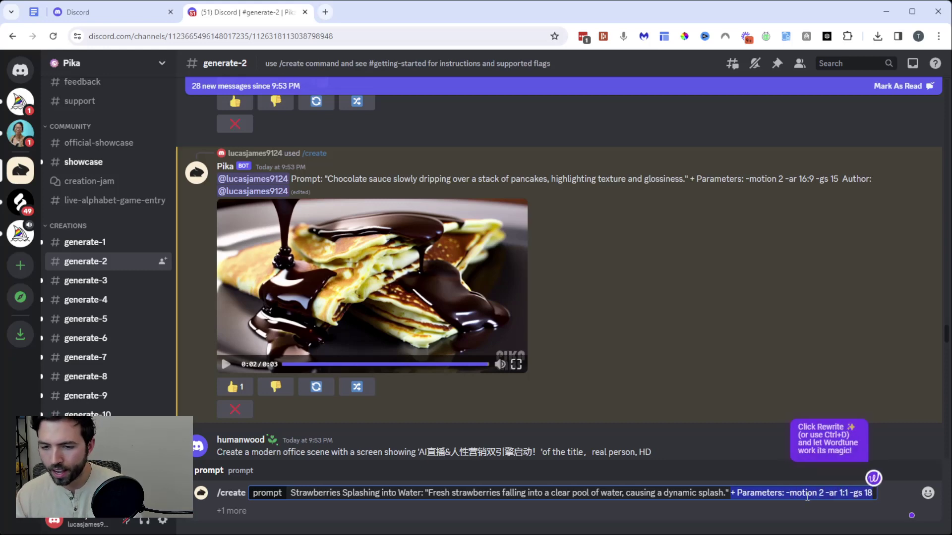
{"action": "left_click", "coordinate": [805, 493]}
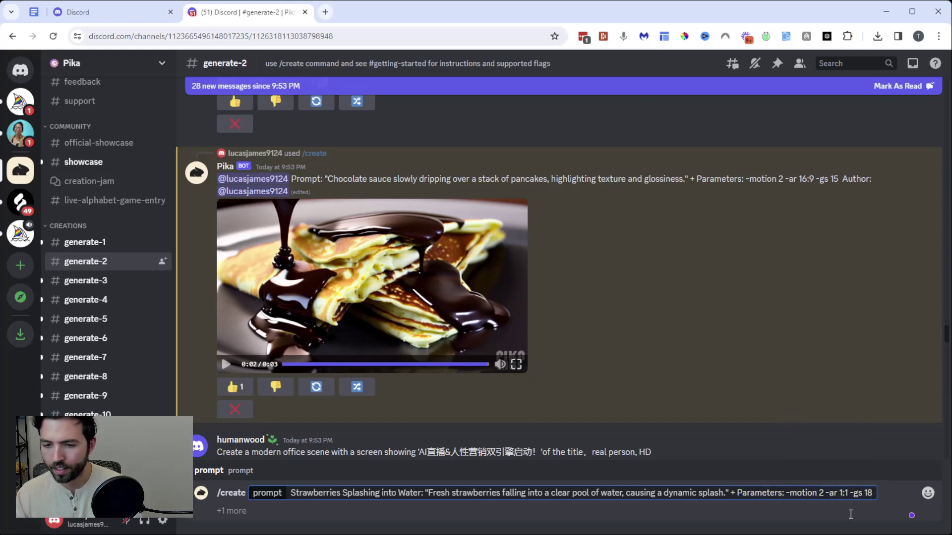
{"action": "key", "text": "Return"}
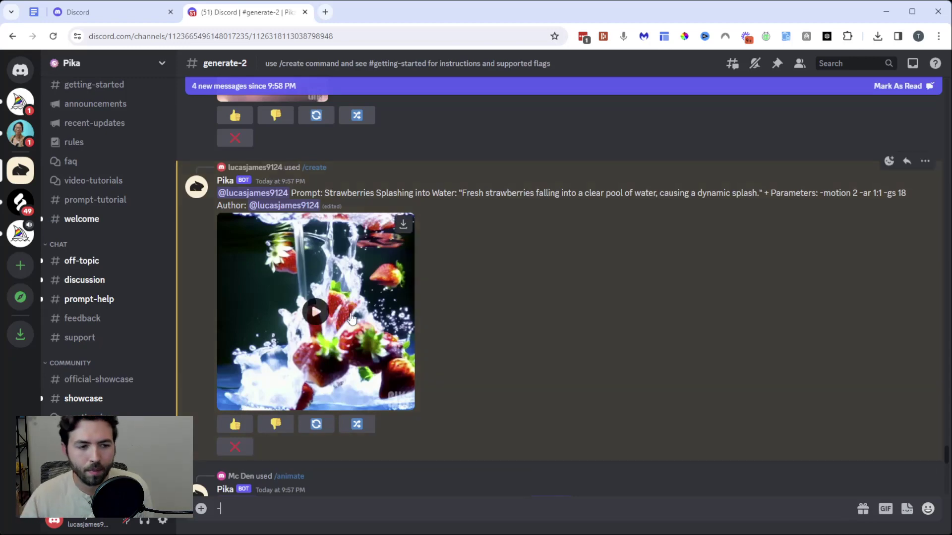
Play the generated strawberry splash video in full screen.
{"action": "left_click", "coordinate": [321, 312]}
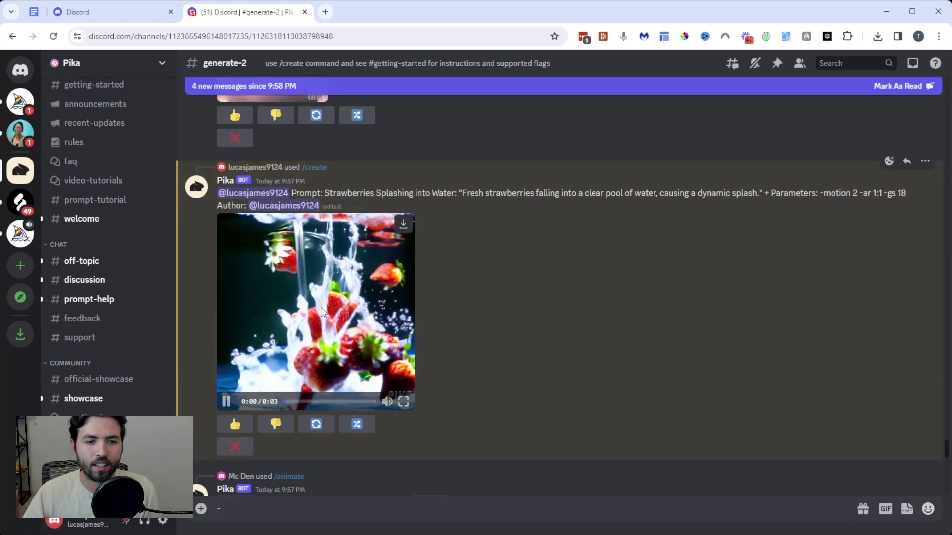
{"action": "left_click", "coordinate": [403, 402]}
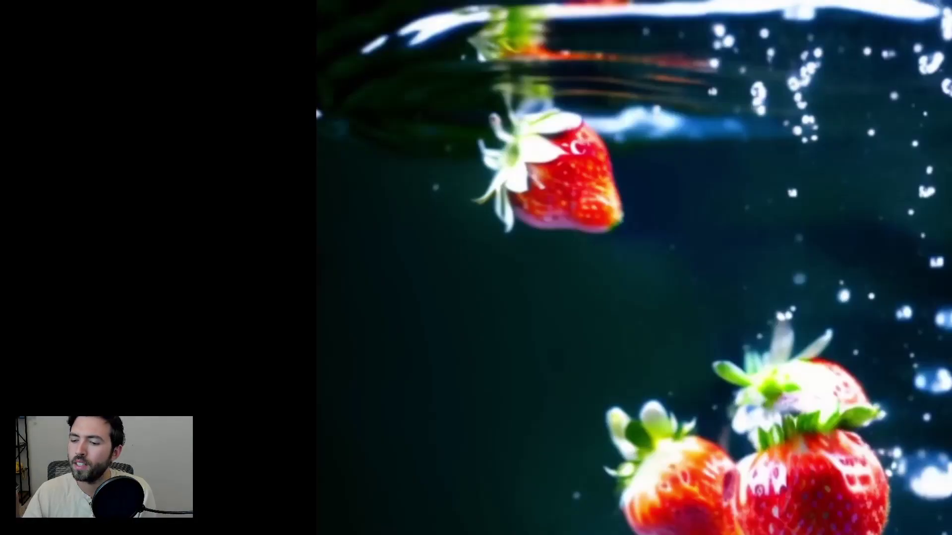
Exit full screen, then give the strawberry splash video a thumbs-up rating and regenerate it from the same prompt.
{"action": "key", "text": "Escape"}
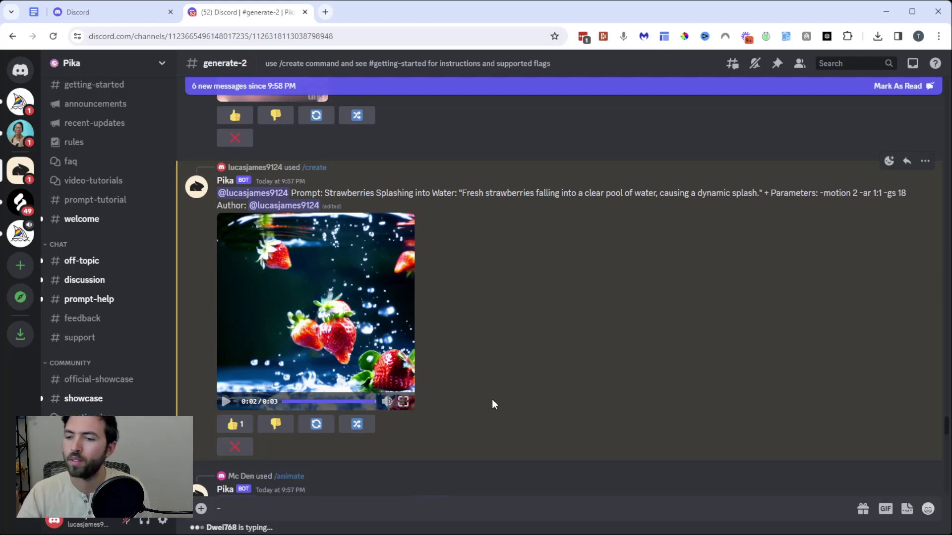
{"action": "scroll", "coordinate": [492, 400], "scroll_direction": "down", "scroll_amount": 10}
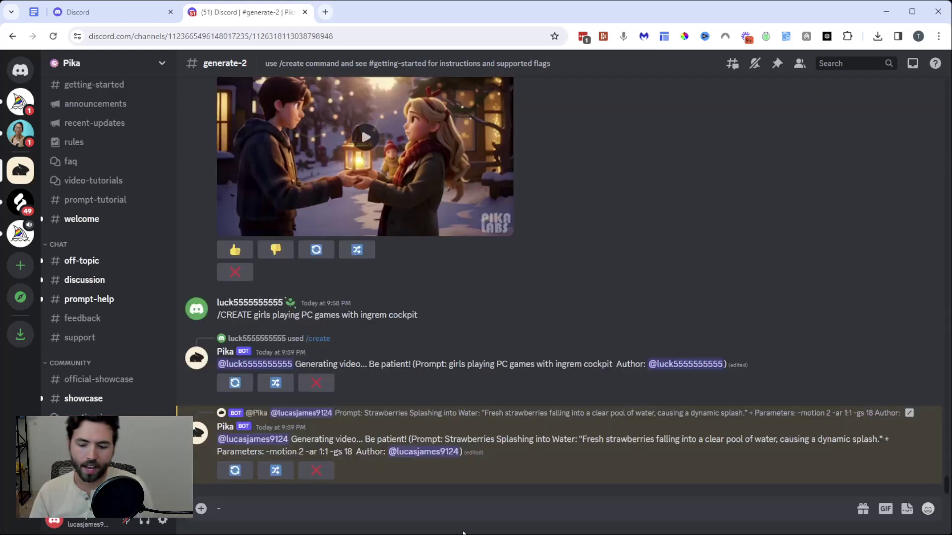
{"action": "key", "text": "BackSpace"}
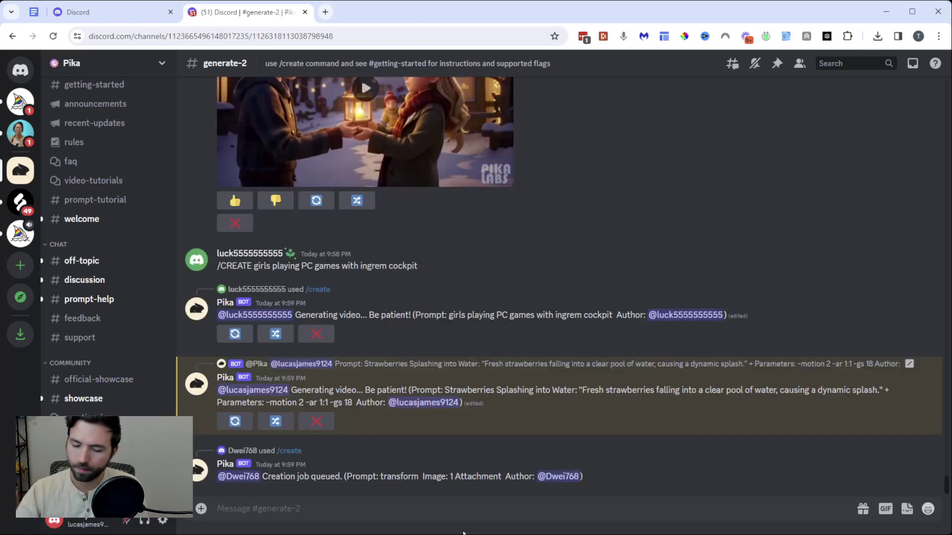
Play the regenerated strawberry splash video and give it a thumbs-up rating.
{"action": "scroll", "coordinate": [382, 399], "scroll_direction": "up", "scroll_amount": 5}
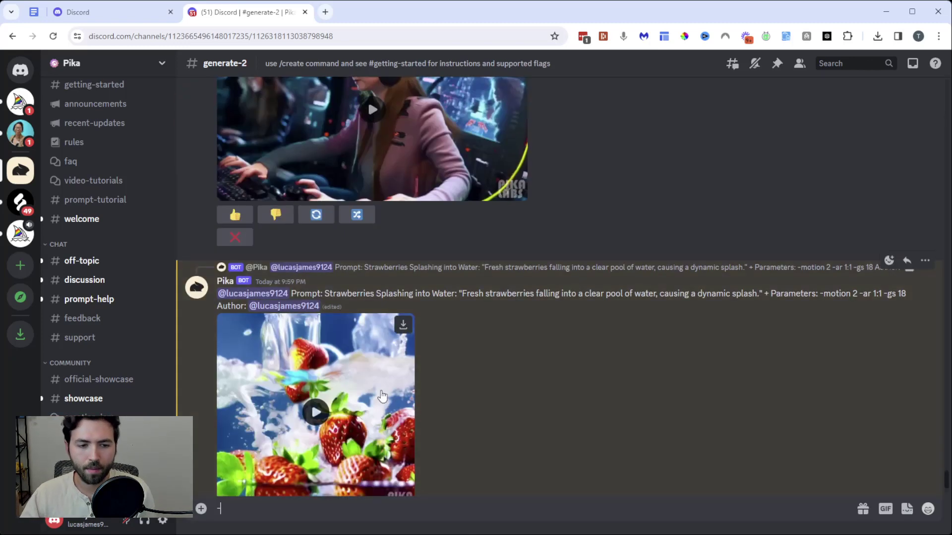
{"action": "scroll", "coordinate": [382, 396], "scroll_direction": "down", "scroll_amount": 2}
{"action": "left_click", "coordinate": [312, 354]}
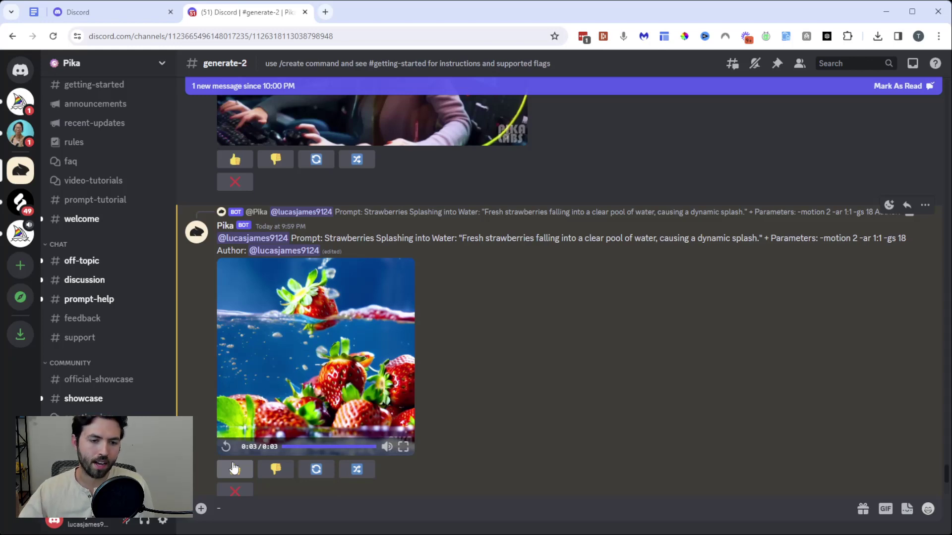
{"action": "left_click", "coordinate": [234, 468]}
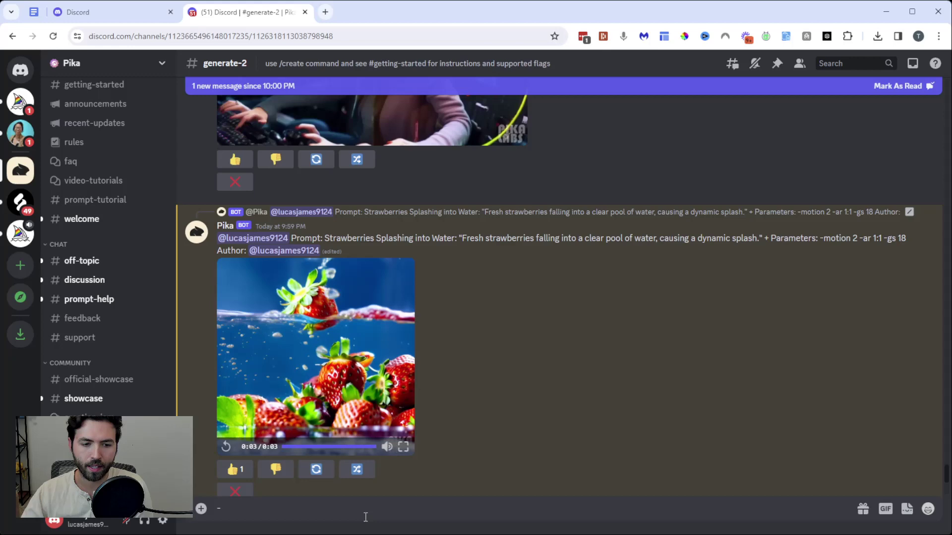
Run /create: Futuristic City: "A whimsical scene of flying cars and floating buildings in a futuristic city." + Parameters: -motion 1 -ar 16:9 -gs 18.
{"action": "type", "text": "Futuristic City: \"A whimsical scene of flying cars and floating buildings in a futuristic city.\" + Parameters: -motion 1 -ar 16:9 -gs 18"}
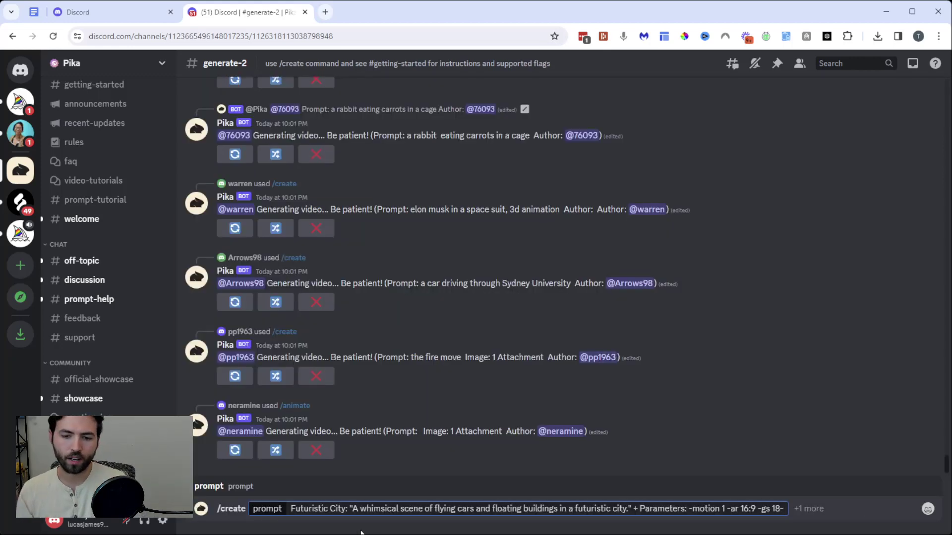
{"action": "key", "text": "BackSpace"}
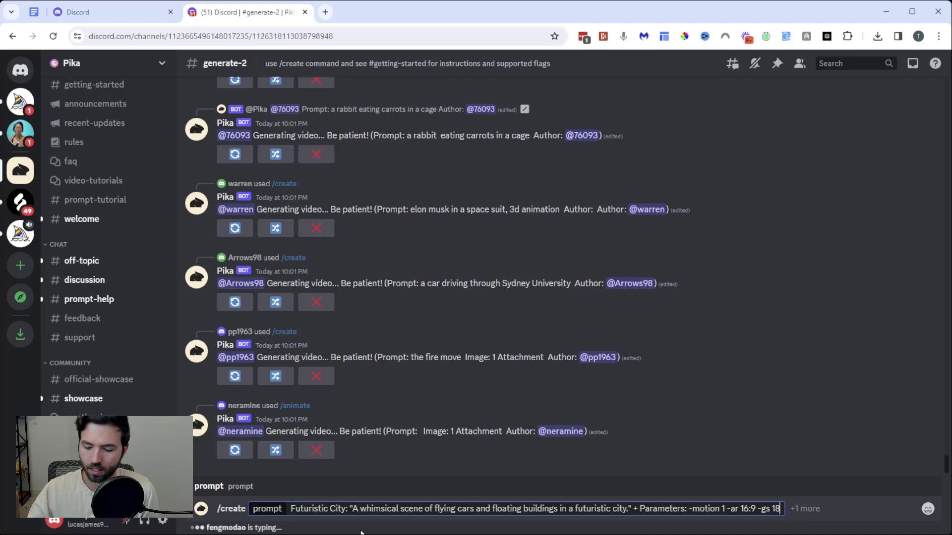
{"action": "key", "text": "Return"}
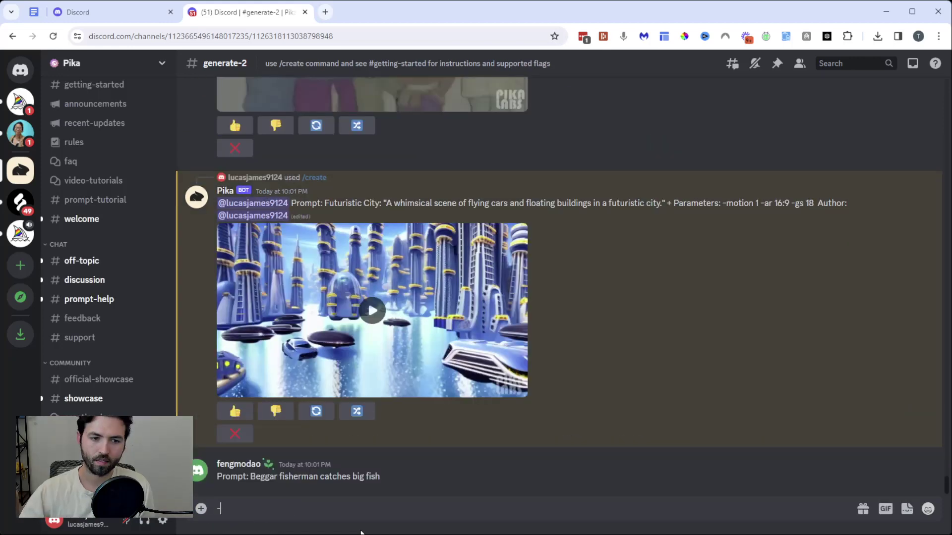
Play the generated futuristic city video through to its end.
{"action": "left_click", "coordinate": [372, 310]}
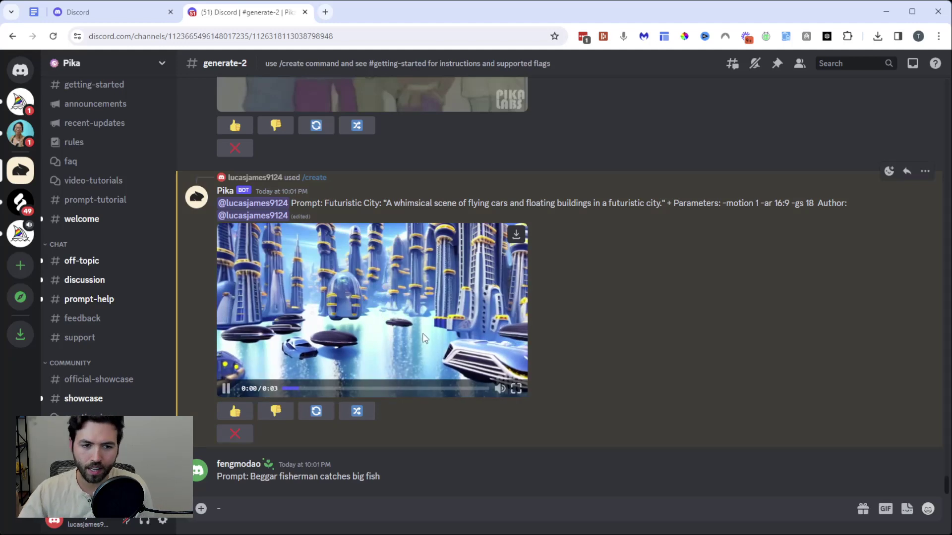
{"action": "mouse_move", "coordinate": [520, 392]}
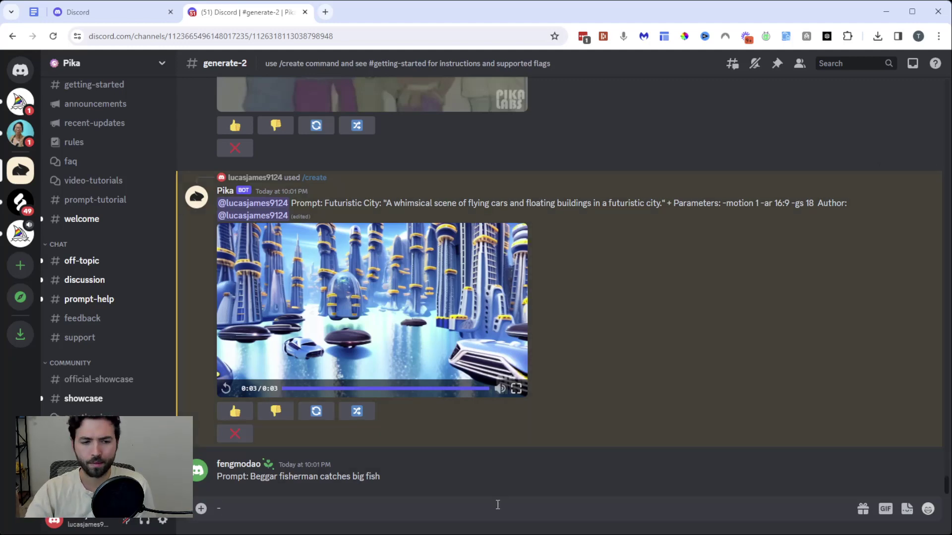
Run /animate with the Pikachu image Screenshot 2023-11-30 220429.png attached and no text prompt.
{"action": "key", "text": "BackSpace"}
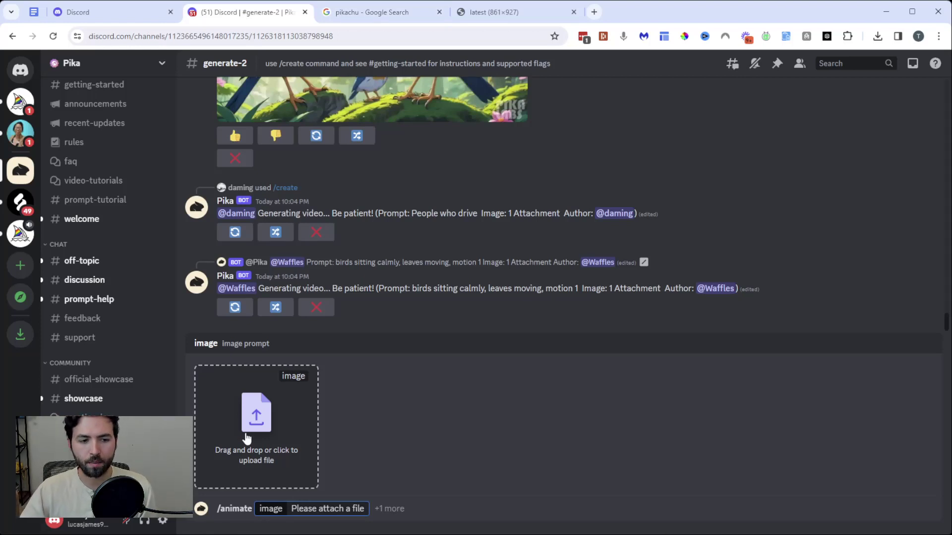
{"action": "left_click", "coordinate": [246, 436]}
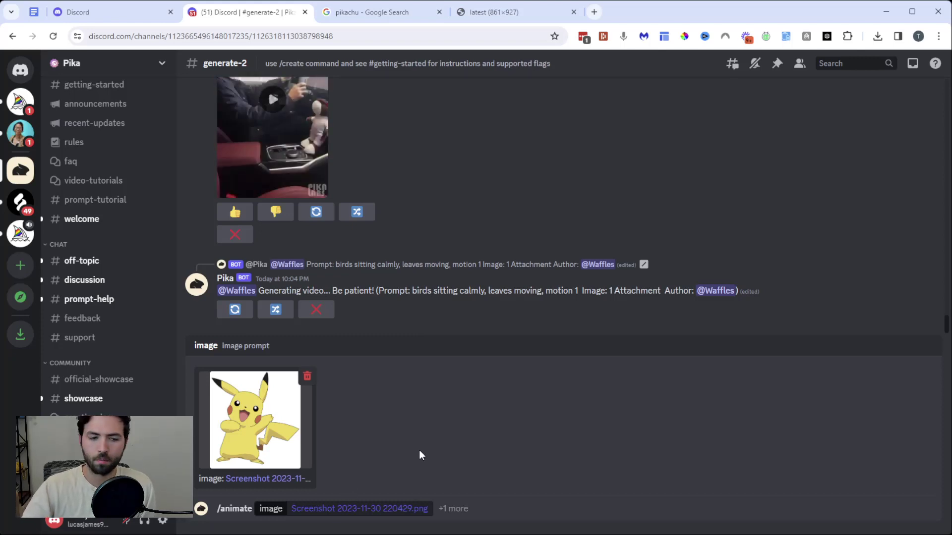
{"action": "key", "text": "Return"}
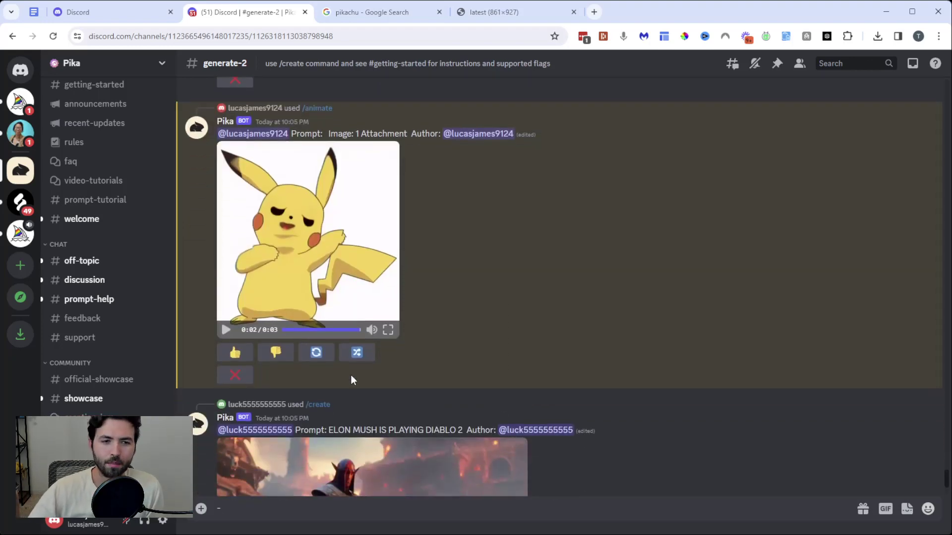
Replay the animated Pikachu video and give it a thumbs-down rating.
{"action": "left_click", "coordinate": [227, 331]}
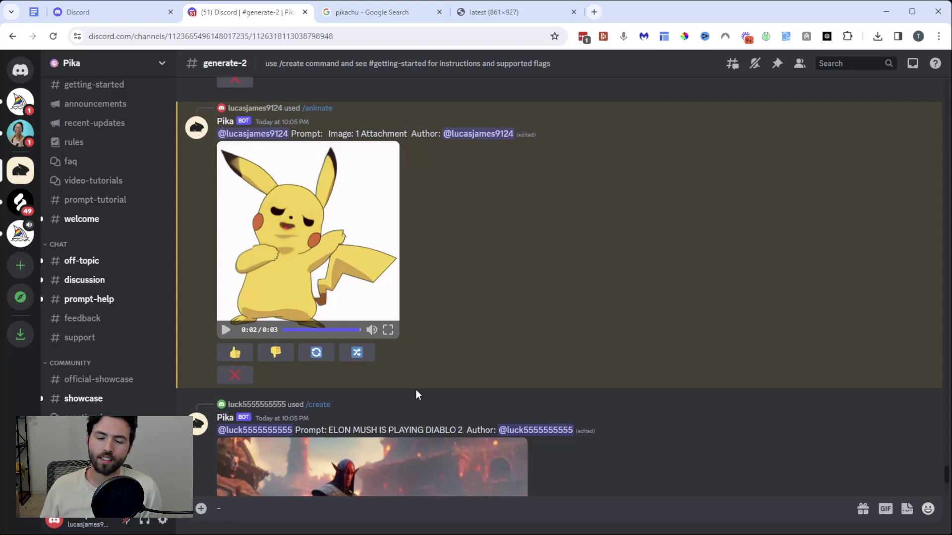
{"action": "key", "text": "BackSpace"}
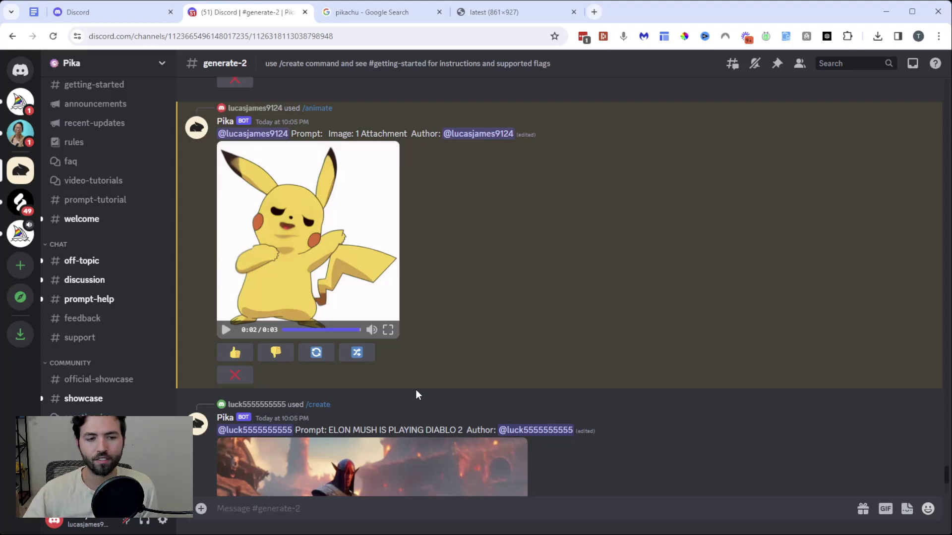
{"action": "left_click", "coordinate": [292, 358]}
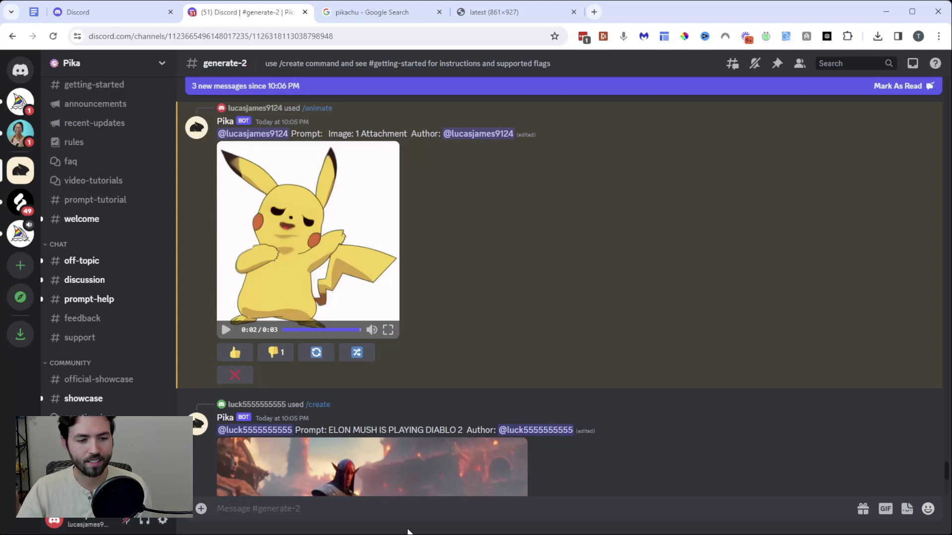
Download the animated Pikachu video from the generate-2 channel.
{"action": "scroll", "coordinate": [446, 397], "scroll_direction": "up", "scroll_amount": 1}
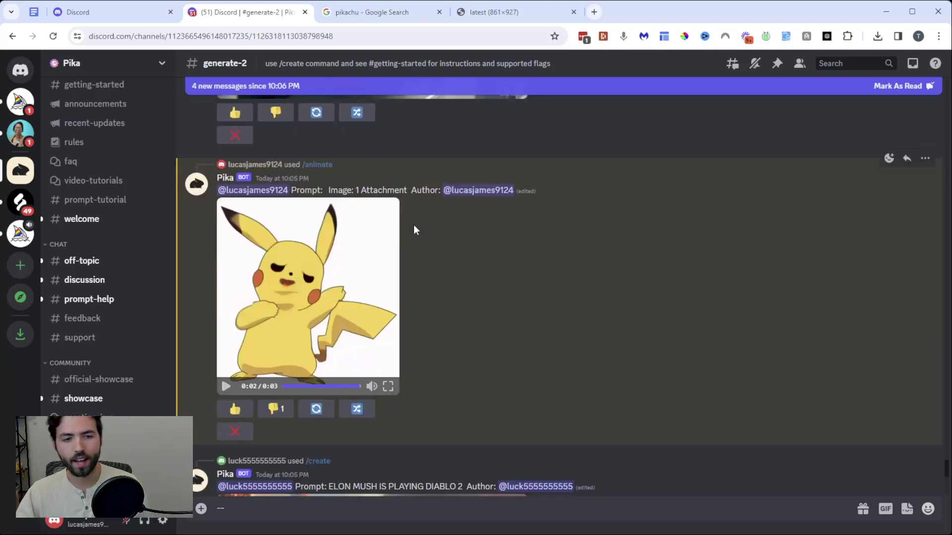
{"action": "mouse_move", "coordinate": [390, 214]}
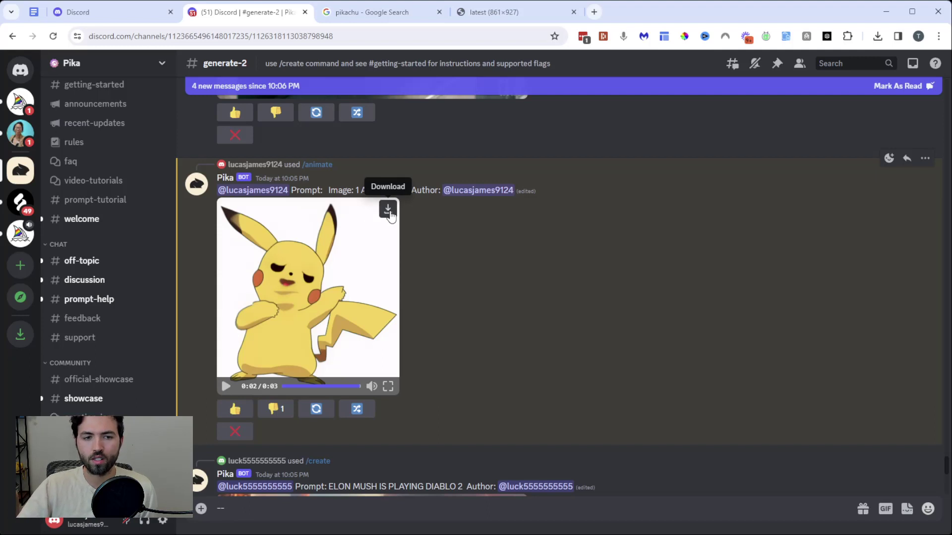
{"action": "left_click", "coordinate": [389, 212]}
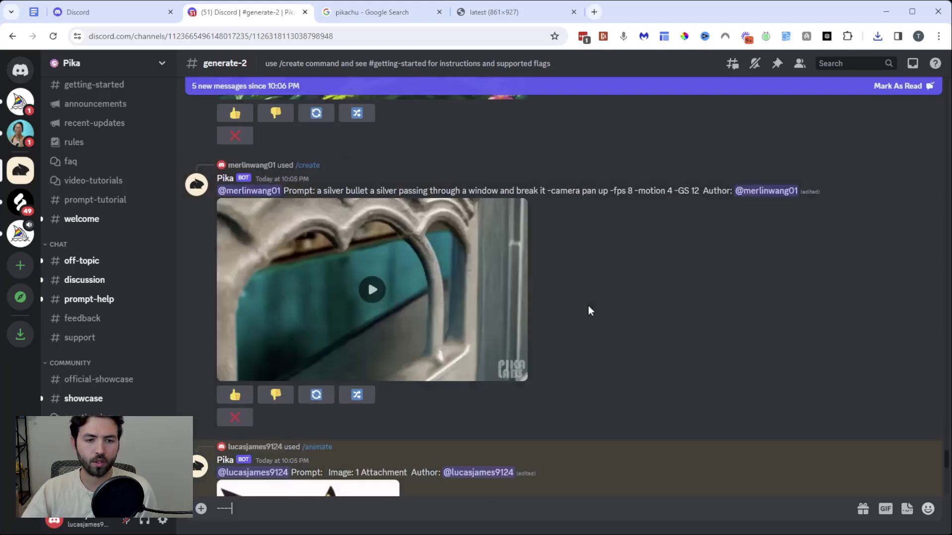
Examine other members' generations in generate-2: play the silver bullet and birds videos and check the parameters in the silver bullet prompt.
{"action": "left_click", "coordinate": [372, 290]}
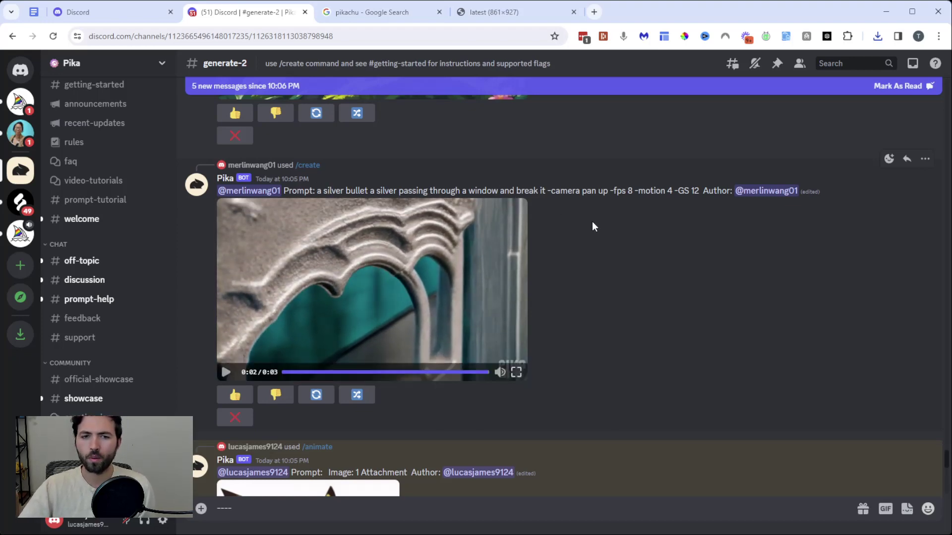
{"action": "left_click_drag", "start_coordinate": [610, 191], "coordinate": [726, 191]}
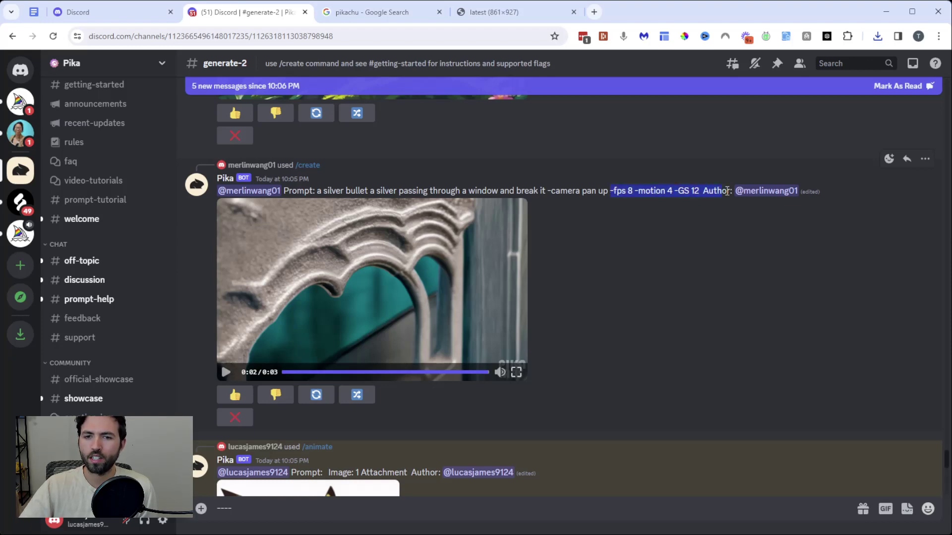
{"action": "scroll", "coordinate": [300, 273], "scroll_direction": "up", "scroll_amount": 5}
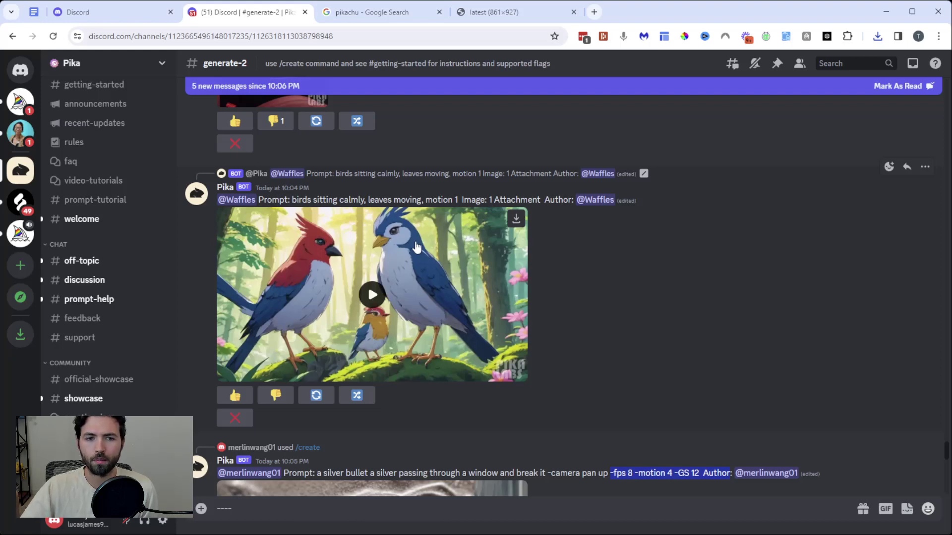
{"action": "left_click", "coordinate": [373, 298]}
{"action": "mouse_move", "coordinate": [331, 315]}
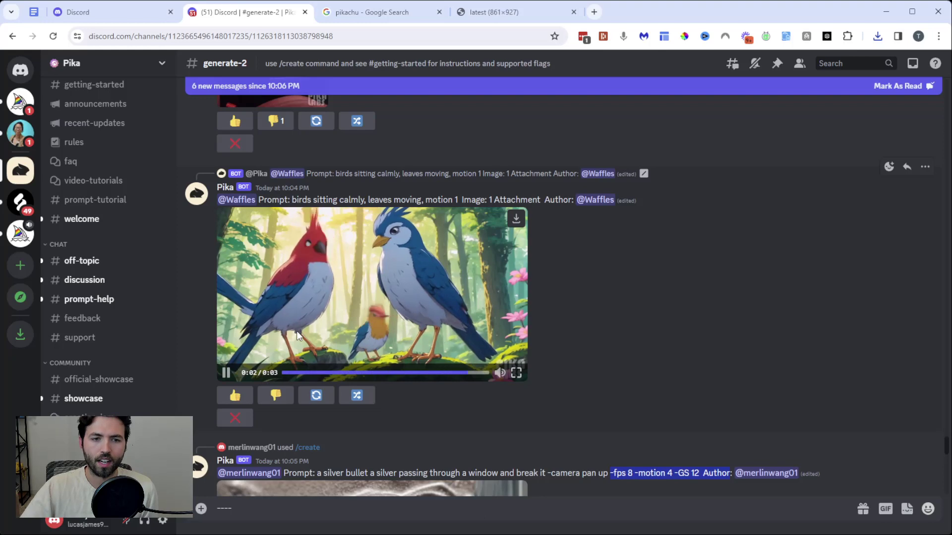
{"action": "scroll", "coordinate": [296, 331], "scroll_direction": "up", "scroll_amount": 6}
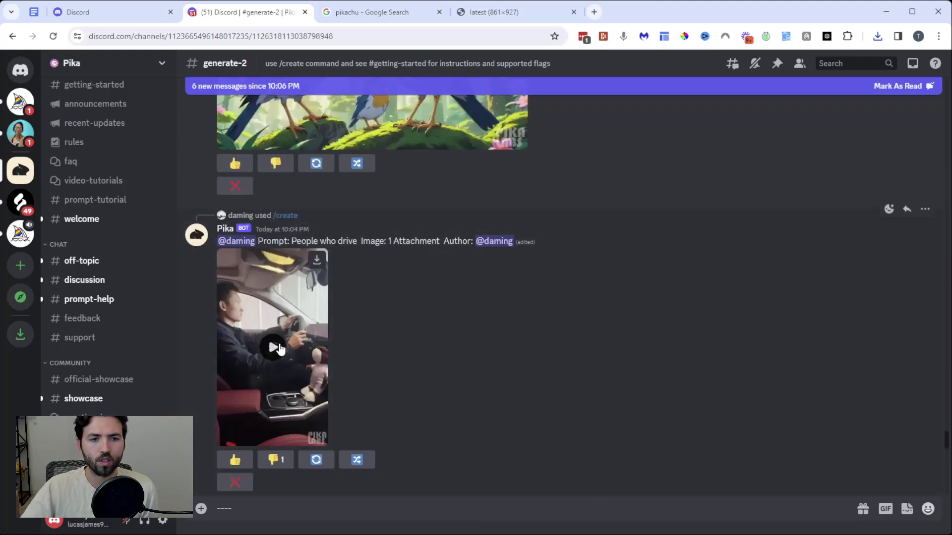
{"action": "scroll", "coordinate": [405, 339], "scroll_direction": "down", "scroll_amount": 3}
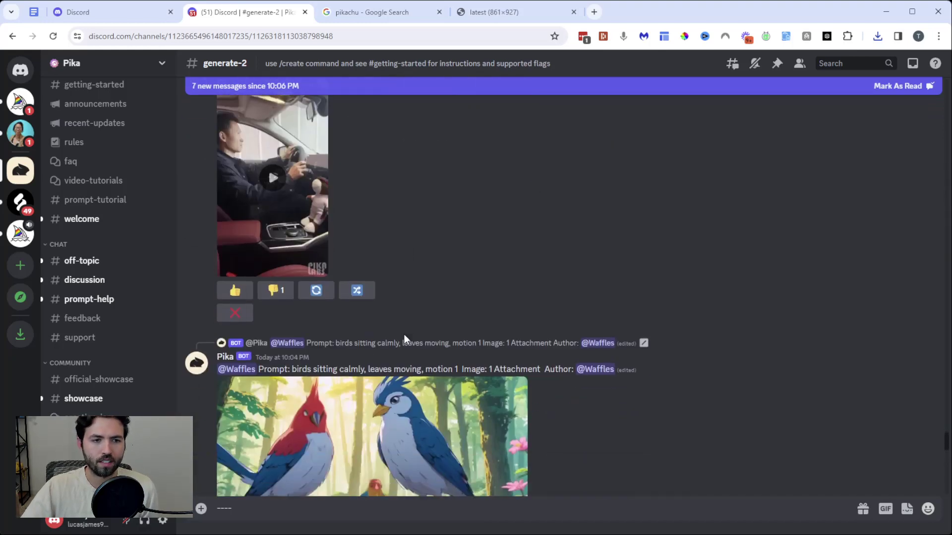
Browse the showcase channel and play the shared video of an eye surrounded by leaves, pausing it when viewed.
{"action": "left_click", "coordinate": [116, 403]}
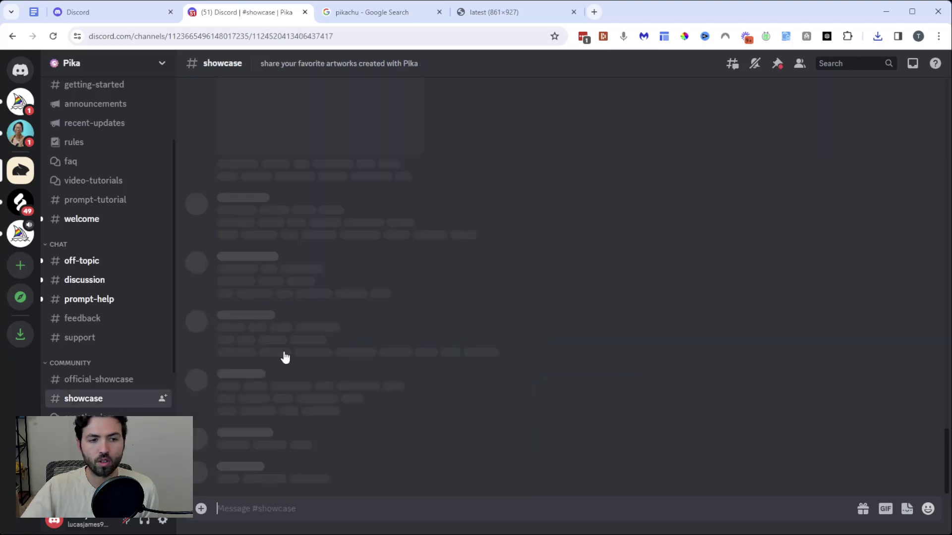
{"action": "scroll", "coordinate": [450, 258], "scroll_direction": "down", "scroll_amount": 7}
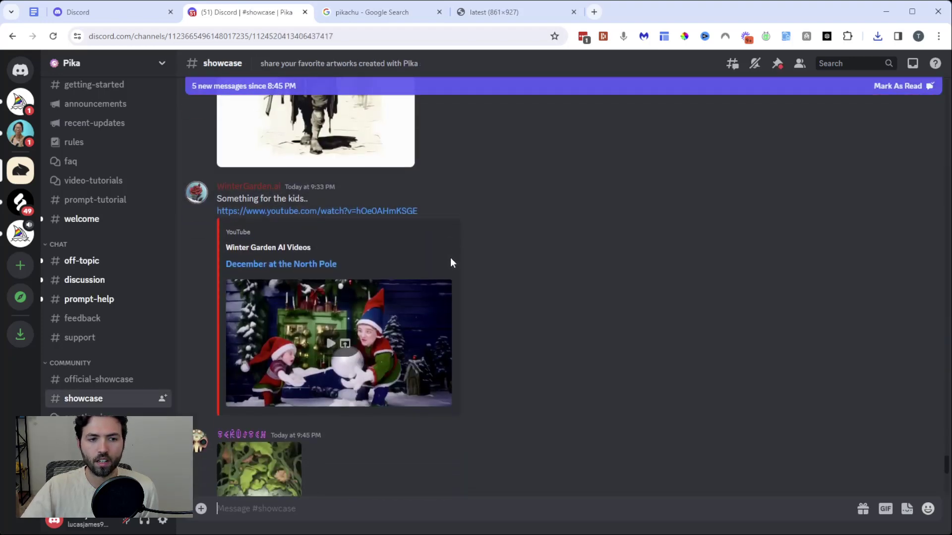
{"action": "left_click", "coordinate": [259, 233]}
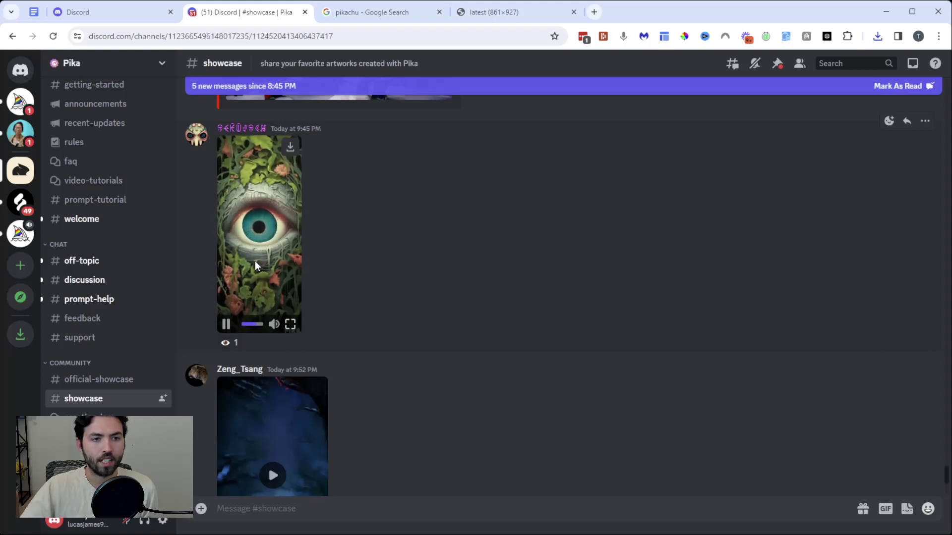
{"action": "left_click", "coordinate": [225, 324]}
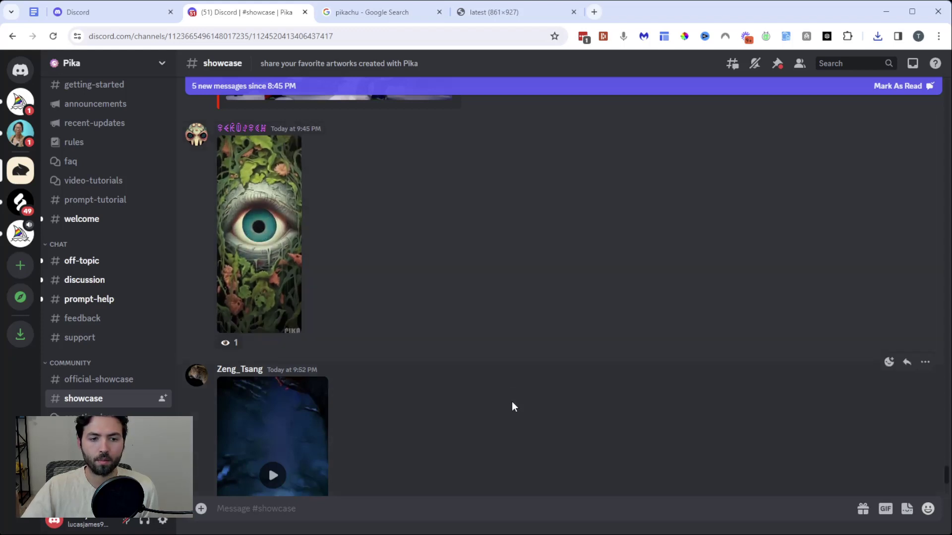